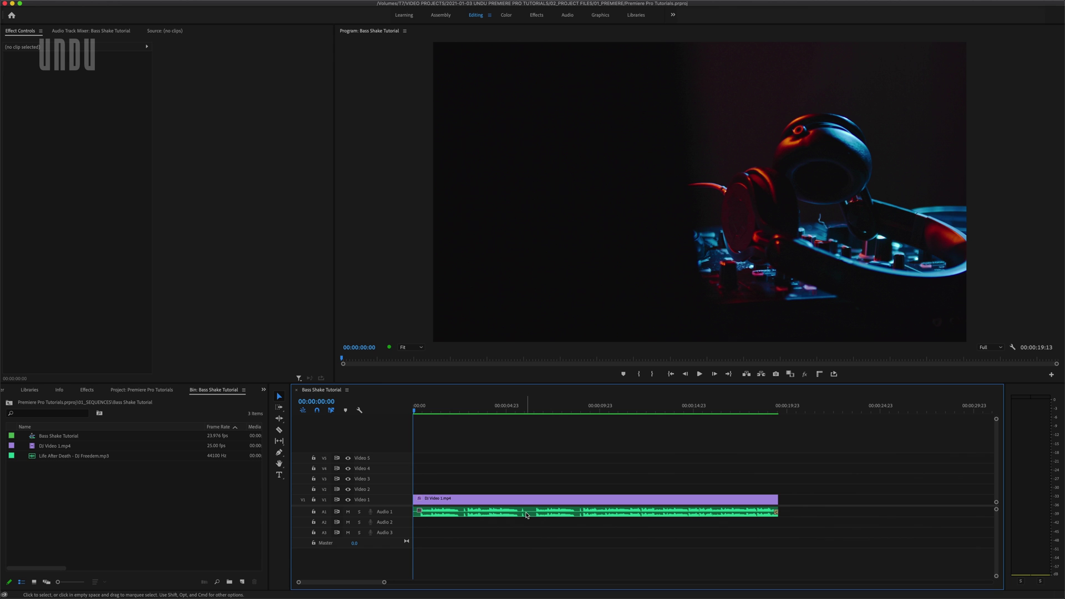
Preview the music, return the playhead to the start, zoom in and enlarge Audio 1's waveform.
{"action": "key", "text": "space"}
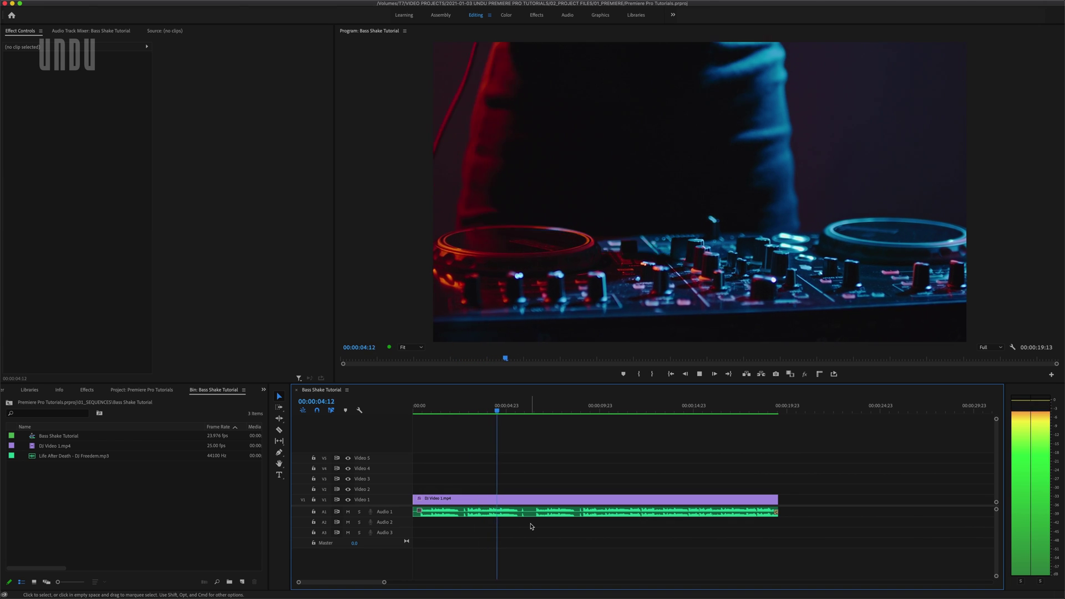
{"action": "key", "text": "space"}
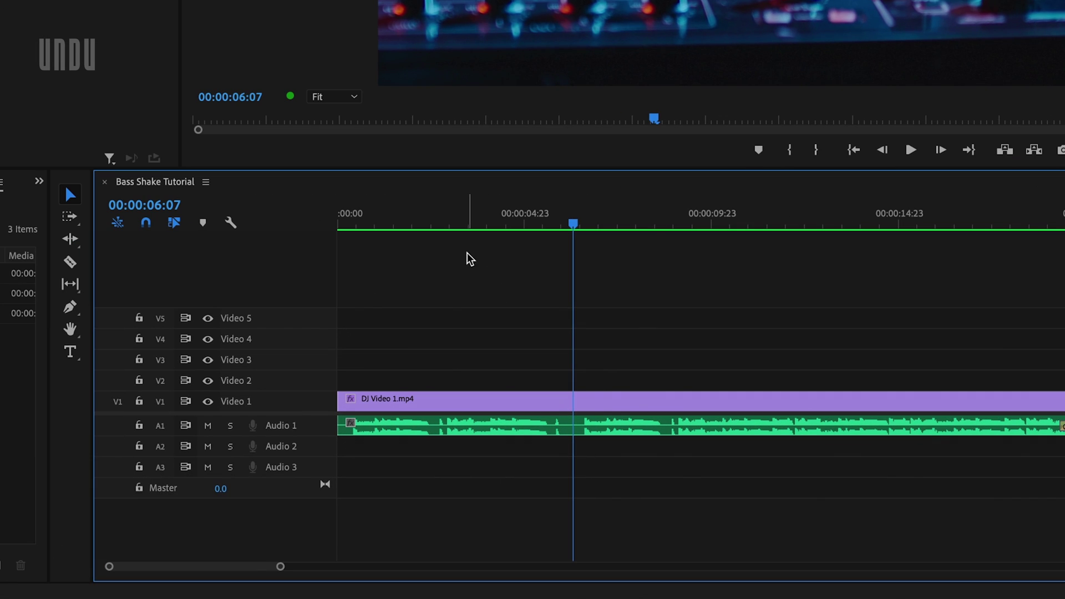
{"action": "left_click_drag", "start_coordinate": [570, 226], "coordinate": [303, 229]}
{"action": "key", "text": "="}
{"action": "key", "text": "="}
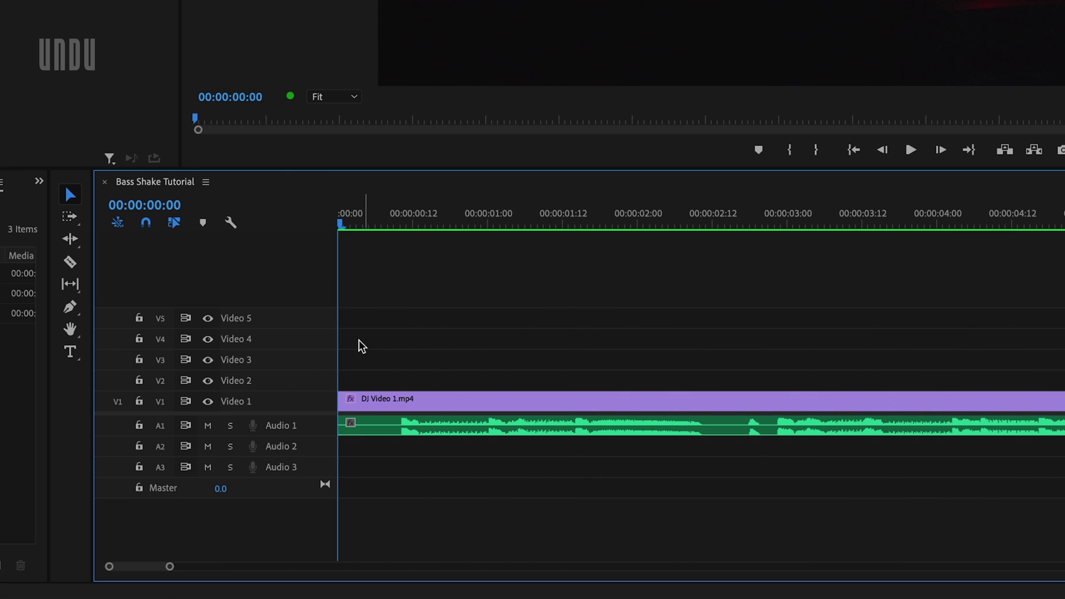
{"action": "double_click", "coordinate": [320, 429]}
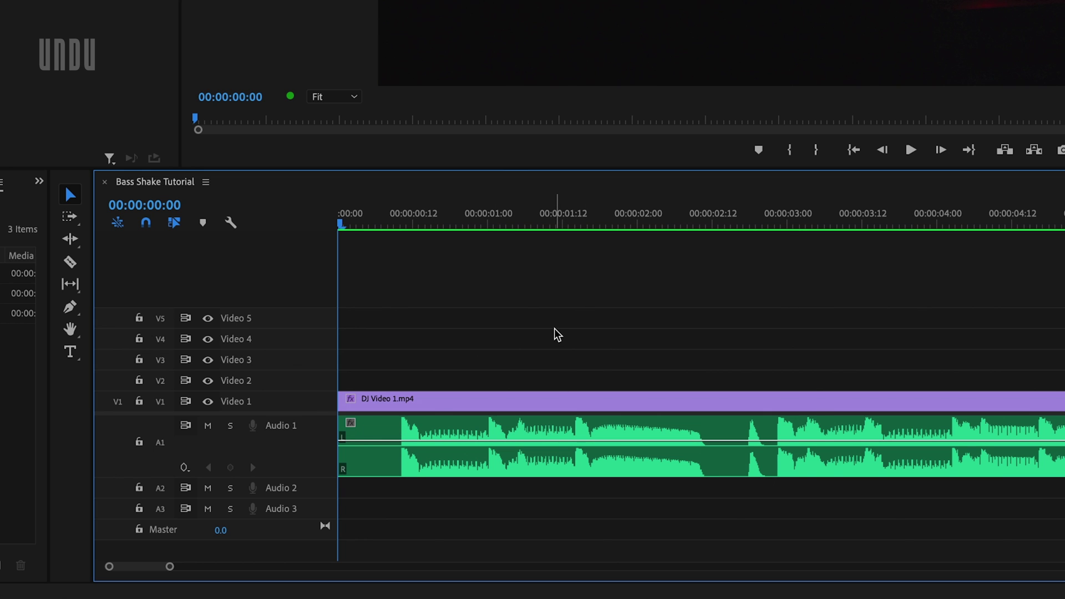
Add a marker at each bass hit while moving through the song toward 00:00:19:13.
{"action": "left_click_drag", "start_coordinate": [392, 224], "coordinate": [399, 221]}
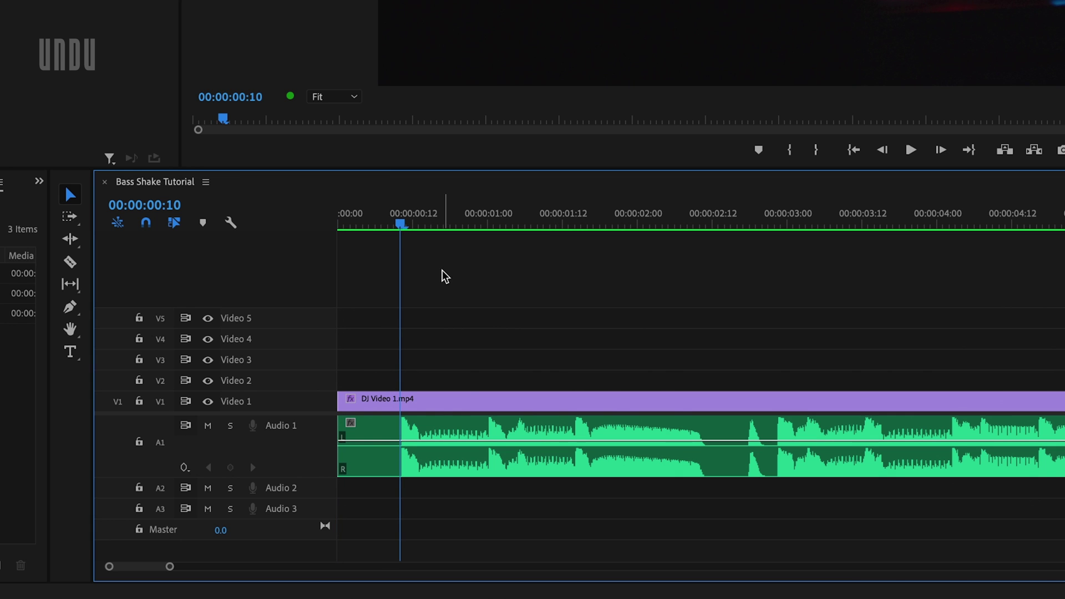
{"action": "key", "text": "m"}
{"action": "left_click", "coordinate": [488, 223]}
{"action": "key", "text": "m"}
{"action": "left_click", "coordinate": [575, 223]}
{"action": "key", "text": "m"}
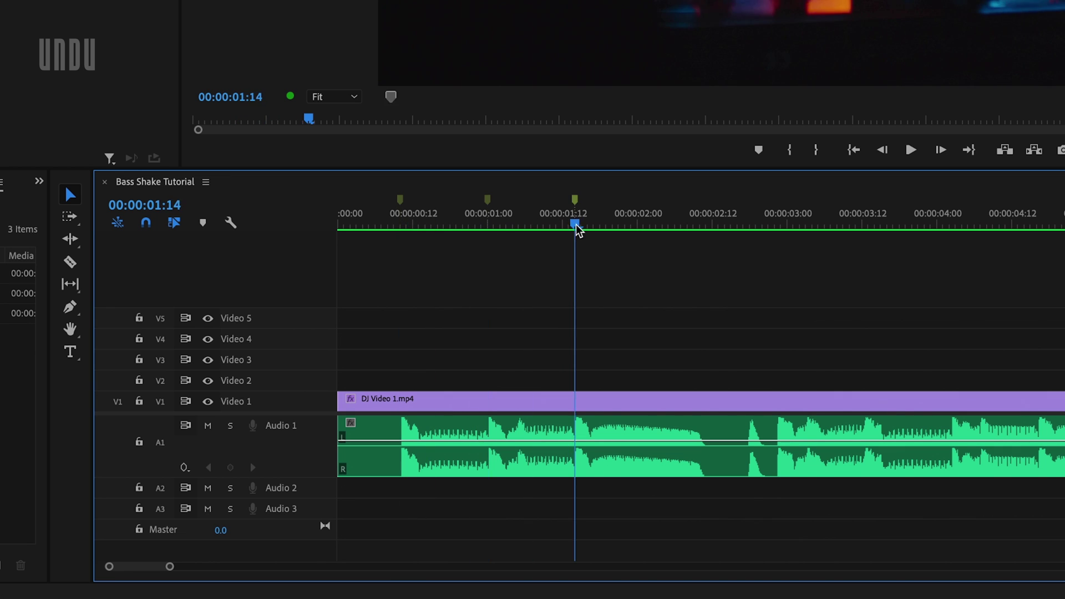
{"action": "left_click", "coordinate": [775, 223]}
{"action": "key", "text": "m"}
{"action": "left_click", "coordinate": [800, 223]}
{"action": "left_click_drag", "start_coordinate": [800, 223], "coordinate": [1064, 228]}
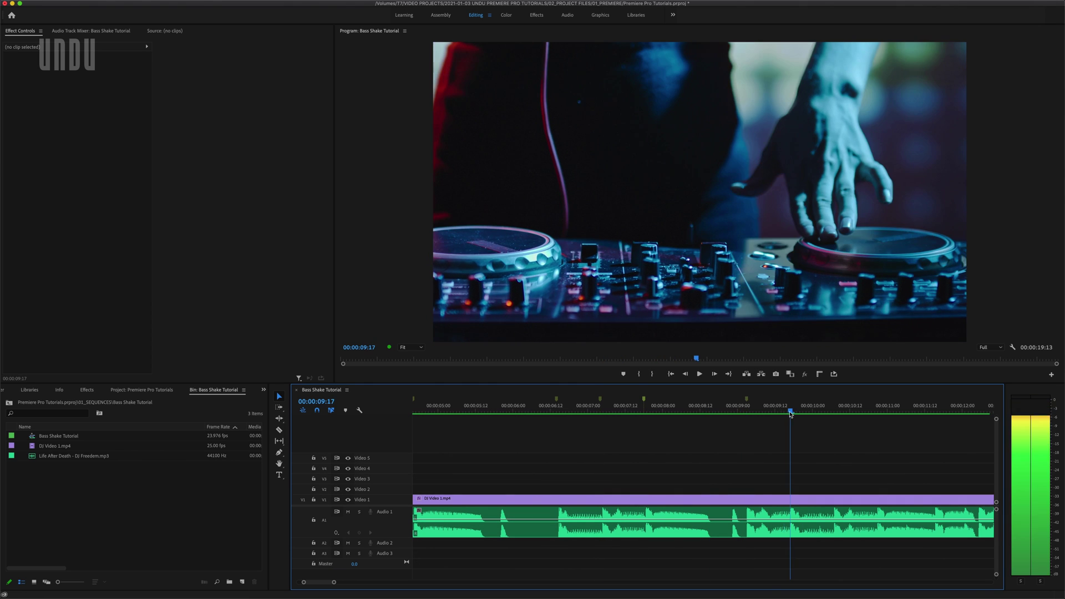
{"action": "mouse_move", "coordinate": [790, 413]}
{"action": "left_mouse_down"}
{"action": "mouse_move", "coordinate": [870, 413]}
{"action": "mouse_move", "coordinate": [653, 412]}
{"action": "mouse_move", "coordinate": [860, 412]}
{"action": "mouse_move", "coordinate": [701, 411]}
{"action": "mouse_move", "coordinate": [835, 411]}
{"action": "mouse_move", "coordinate": [790, 412]}
{"action": "left_mouse_up"}
Mute the Audio 1 music track and put the playhead at 00:00:06:14.
{"action": "key", "text": "minus"}
{"action": "key", "text": "minus"}
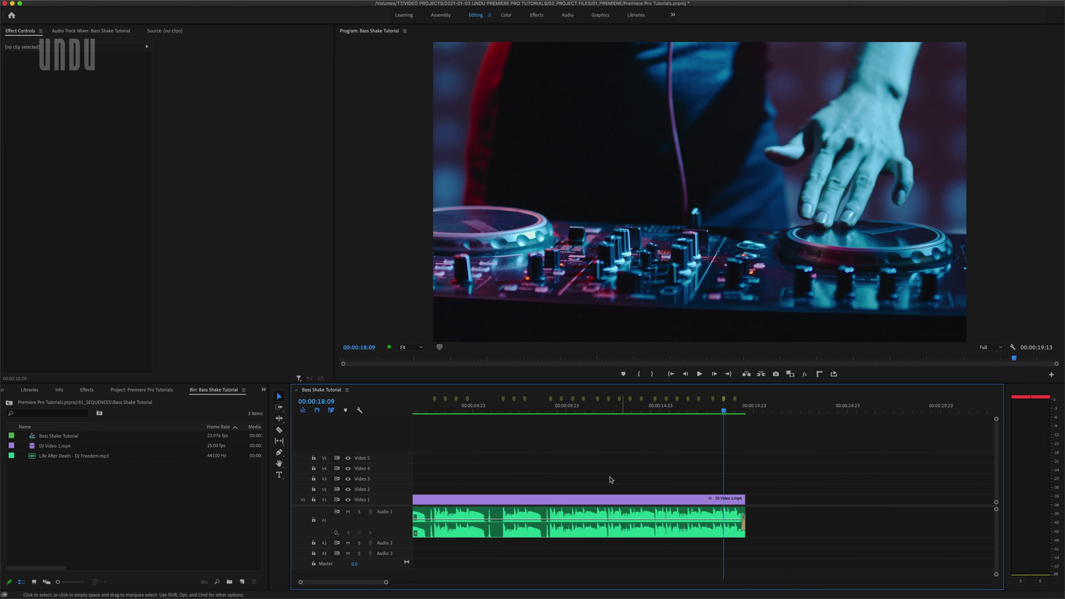
{"action": "left_click", "coordinate": [348, 511]}
{"action": "left_click", "coordinate": [502, 411]}
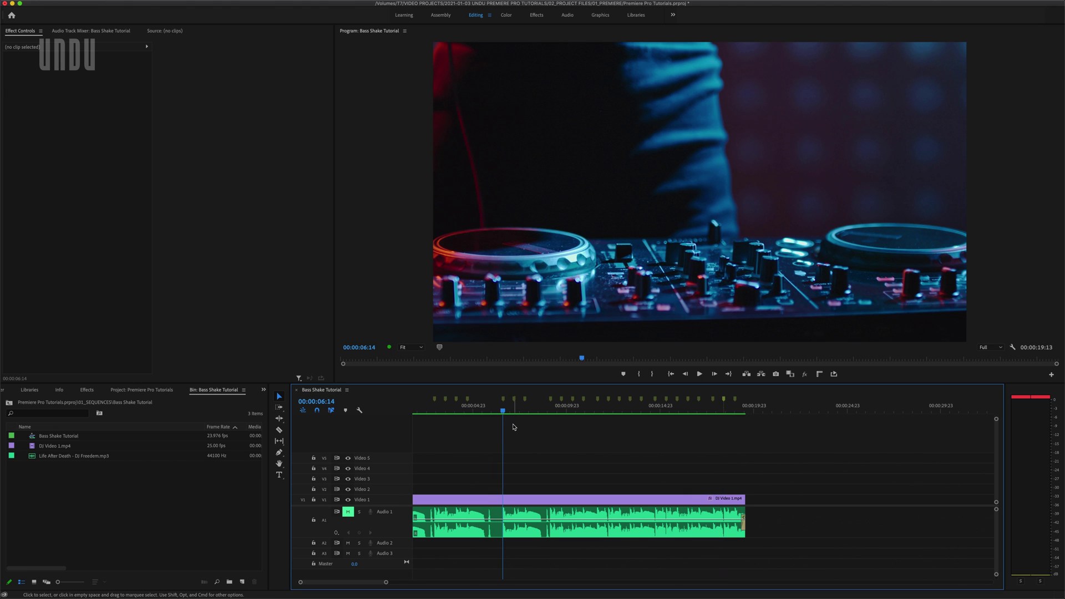
{"action": "key", "text": "="}
{"action": "key", "text": "="}
{"action": "key", "text": "="}
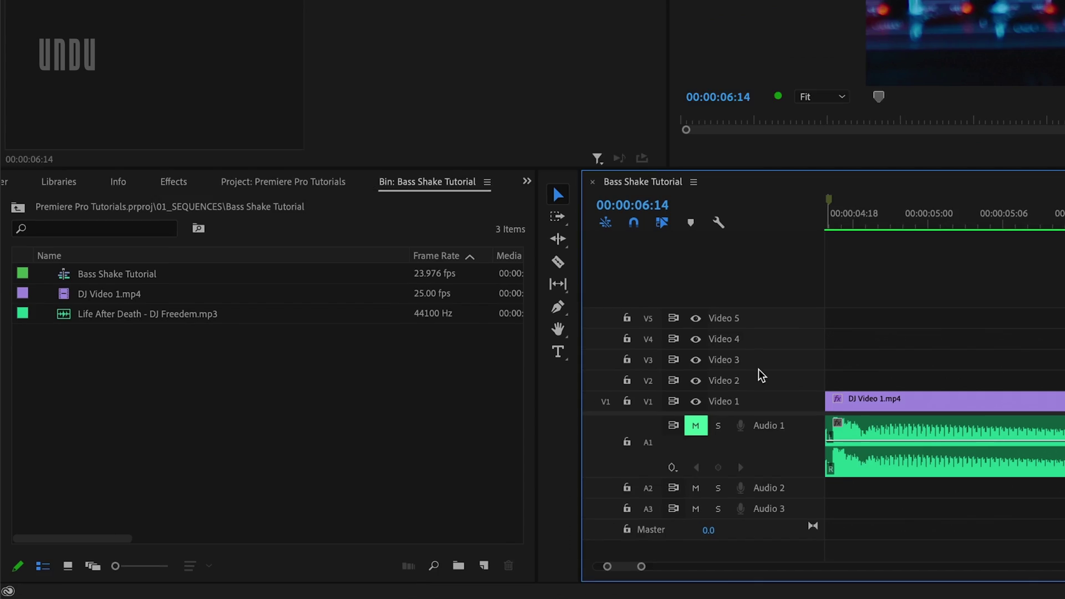
Create a 3840×2160, 23.976 fps adjustment layer and place it on Video 3 at the playhead.
{"action": "left_click", "coordinate": [485, 566]}
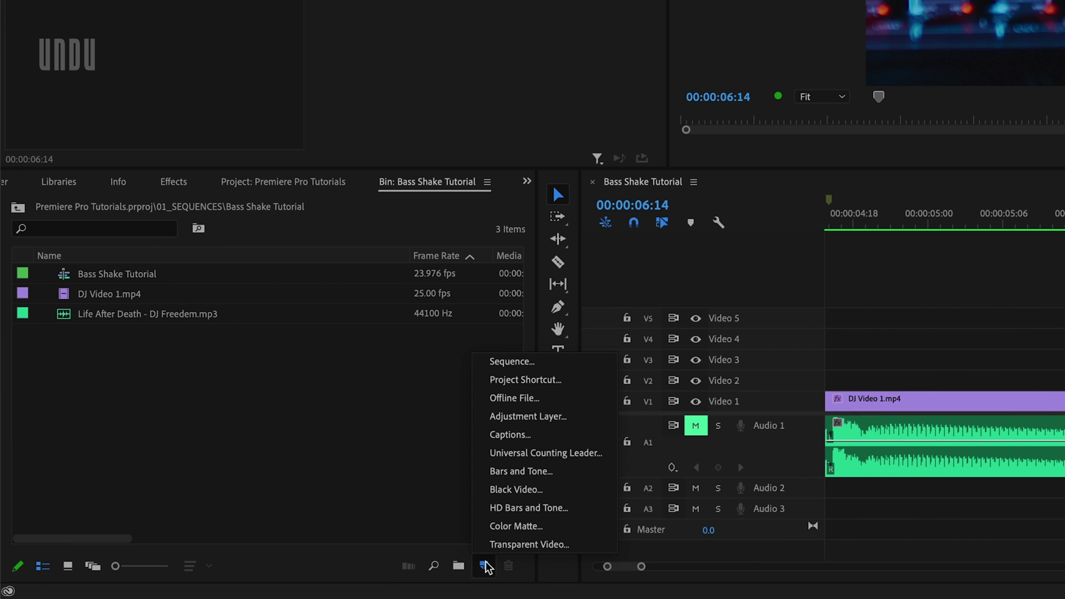
{"action": "left_click", "coordinate": [506, 417]}
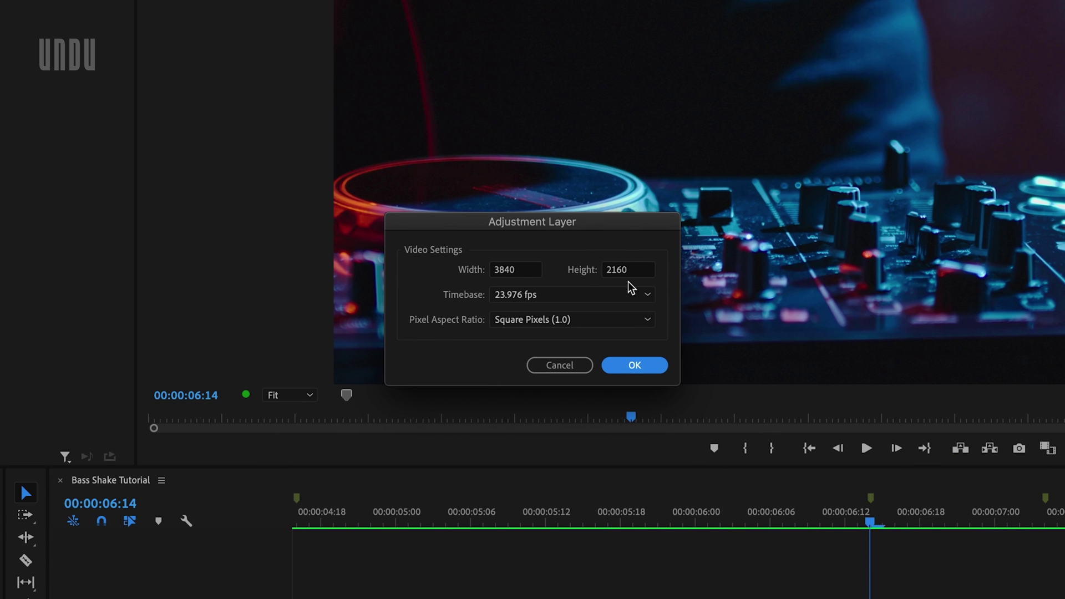
{"action": "left_click", "coordinate": [633, 365]}
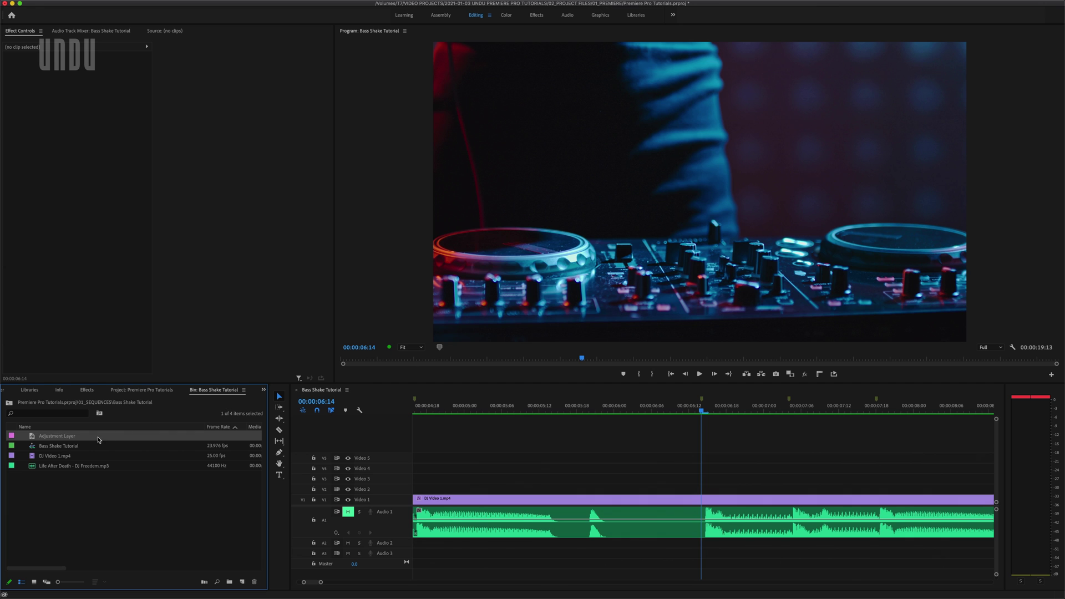
{"action": "left_click_drag", "start_coordinate": [98, 439], "coordinate": [708, 480]}
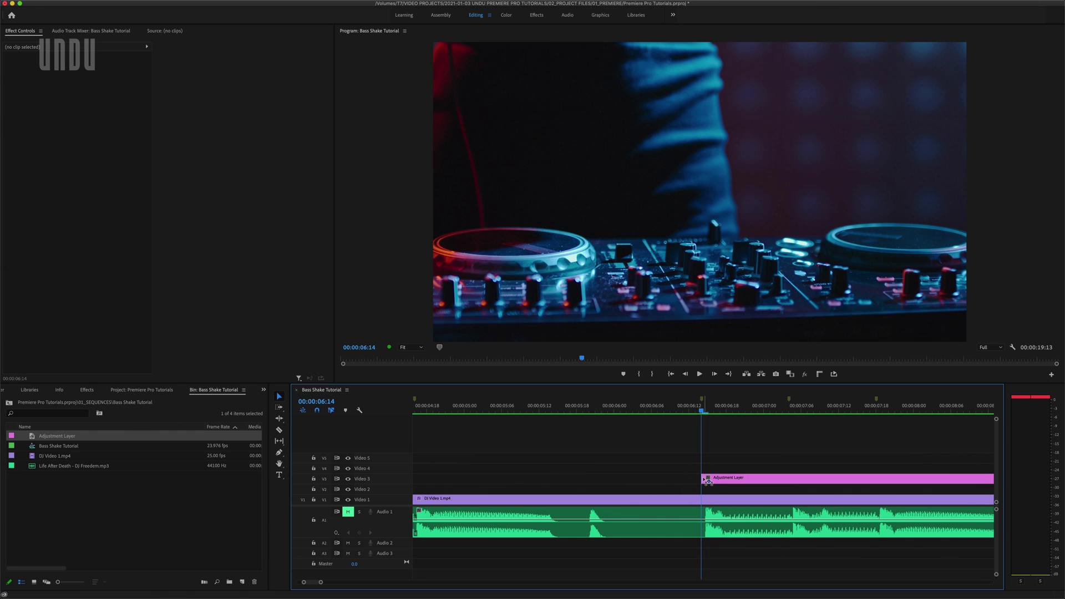
{"action": "scroll", "coordinate": [681, 473], "scroll_direction": "right", "scroll_amount": 5}
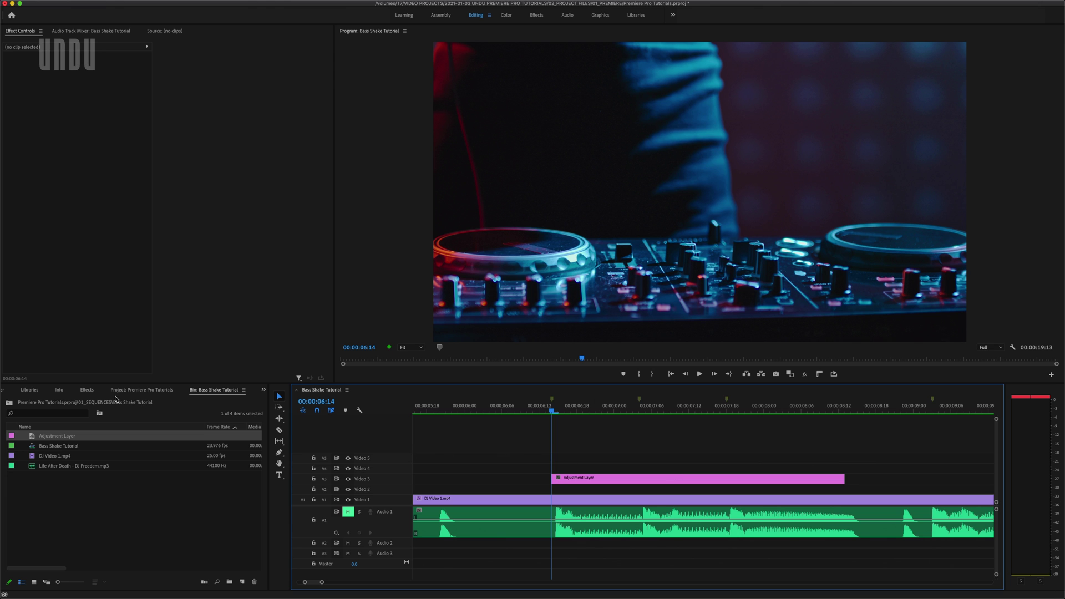
Search the effects for 'directional' and drop Directional Blur onto the Video 3 adjustment layer.
{"action": "left_click", "coordinate": [92, 392]}
{"action": "left_click", "coordinate": [72, 403]}
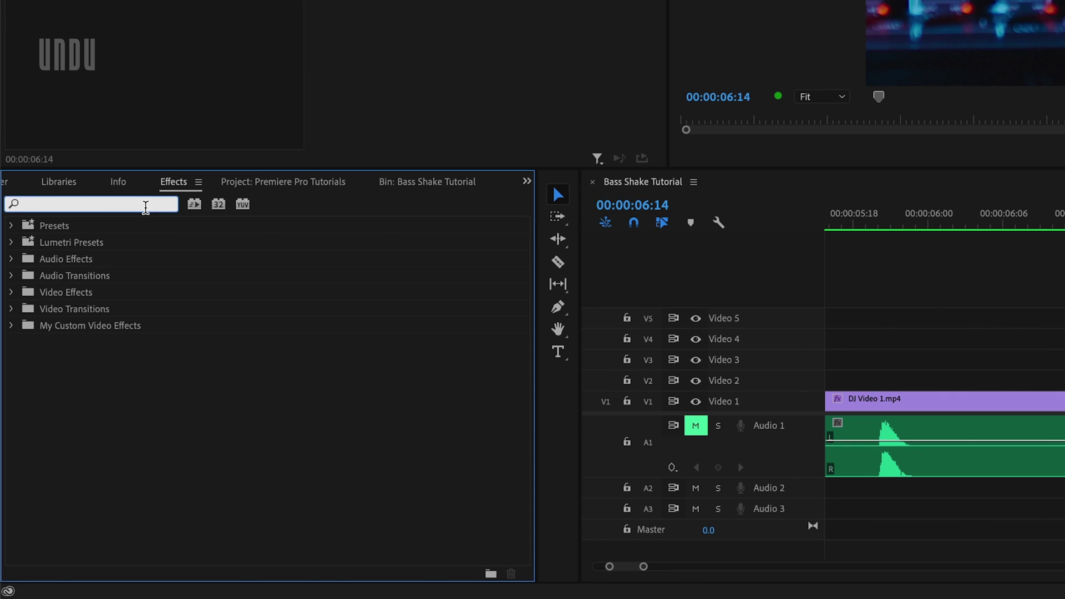
{"action": "type", "text": "directional"}
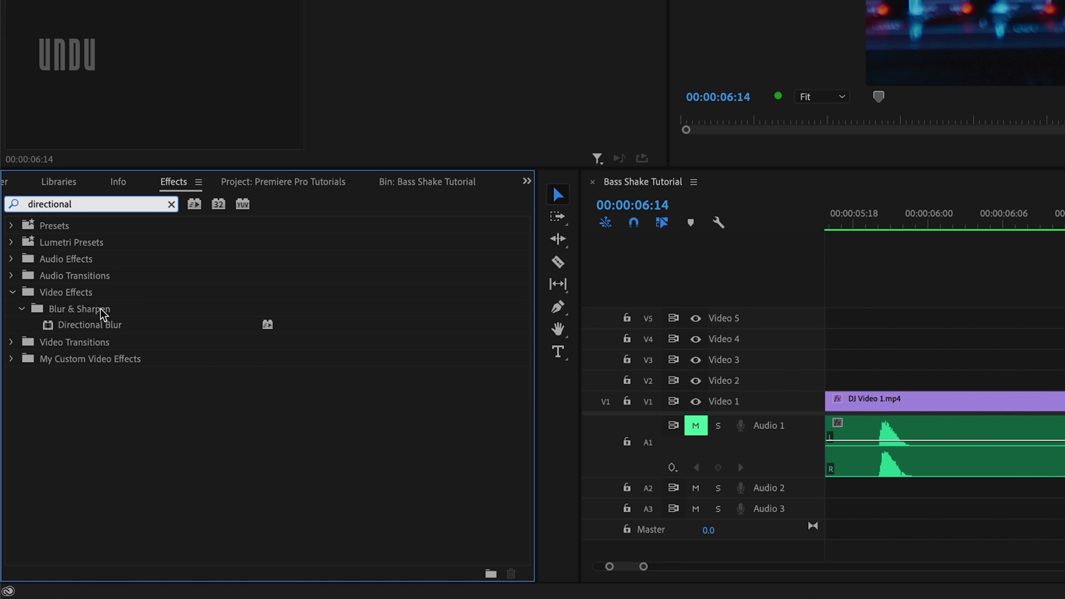
{"action": "left_click_drag", "start_coordinate": [96, 328], "coordinate": [589, 481]}
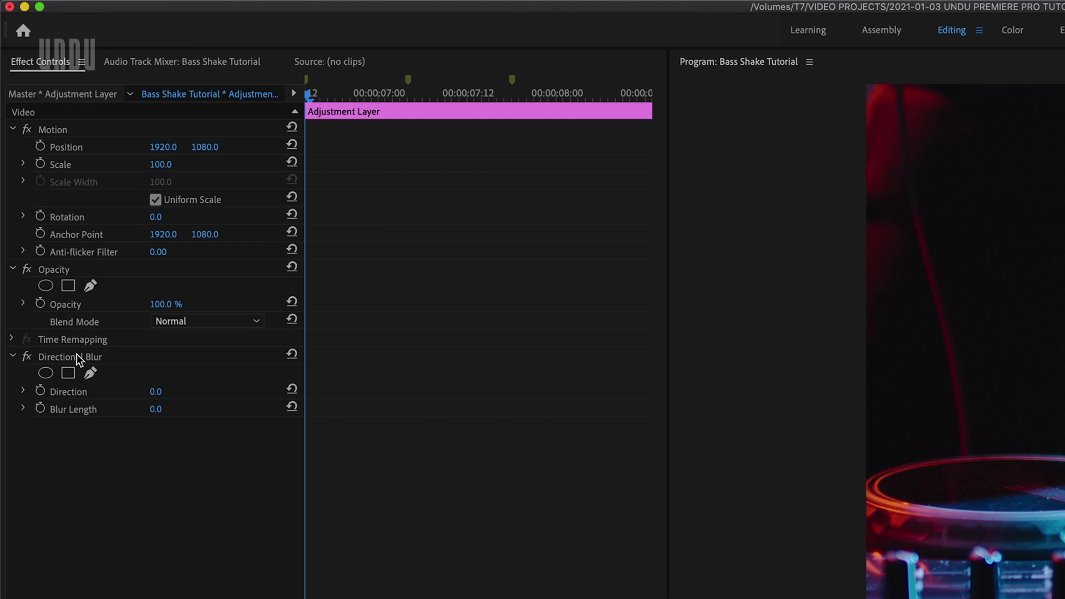
Set Directional Blur's Blur Length to 50.
{"action": "left_click_drag", "start_coordinate": [156, 409], "coordinate": [182, 408]}
{"action": "left_click", "coordinate": [158, 409]}
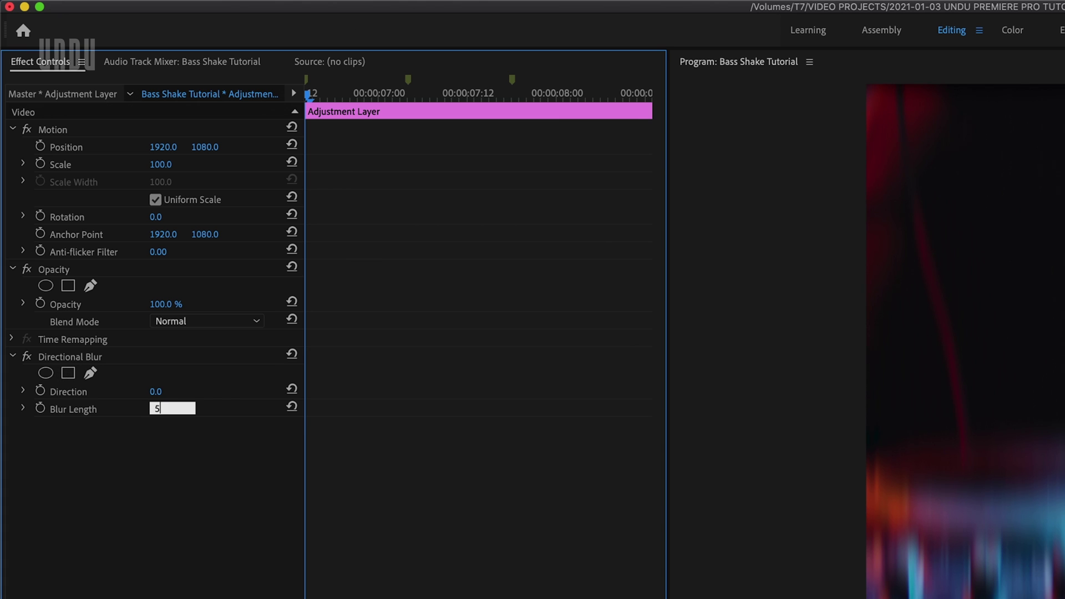
{"action": "type", "text": "50"}
{"action": "key", "text": "Return"}
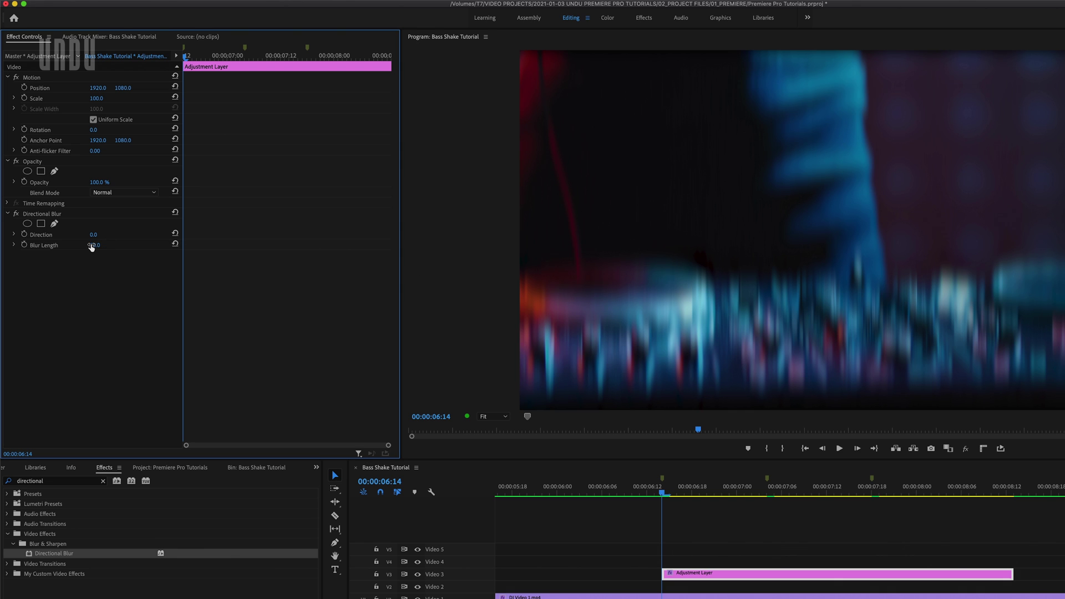
{"action": "left_click_drag", "start_coordinate": [95, 245], "coordinate": [134, 245]}
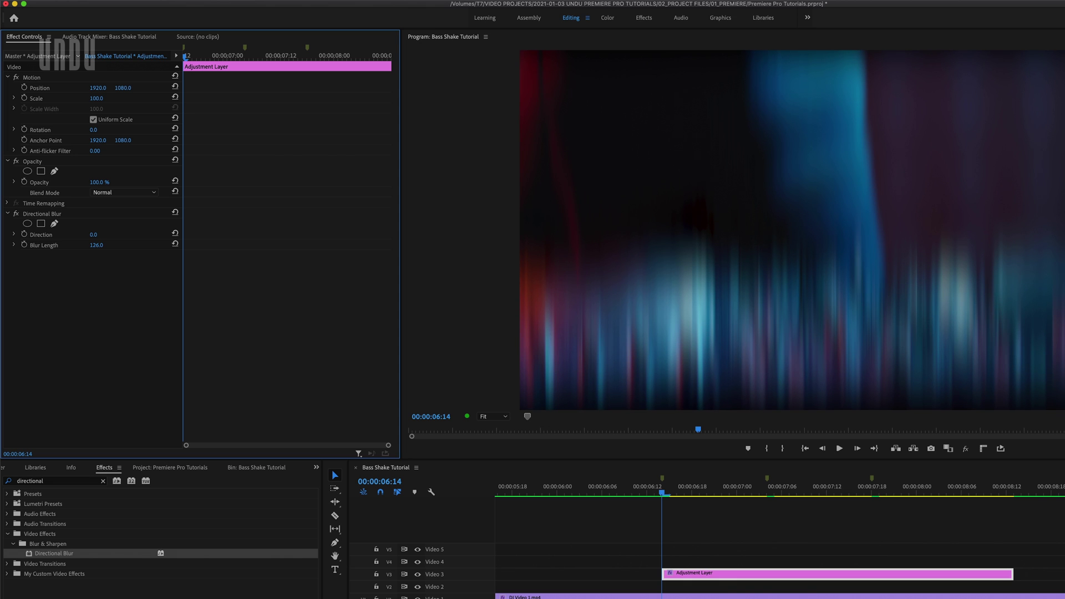
{"action": "left_click_drag", "start_coordinate": [94, 245], "coordinate": [86, 245]}
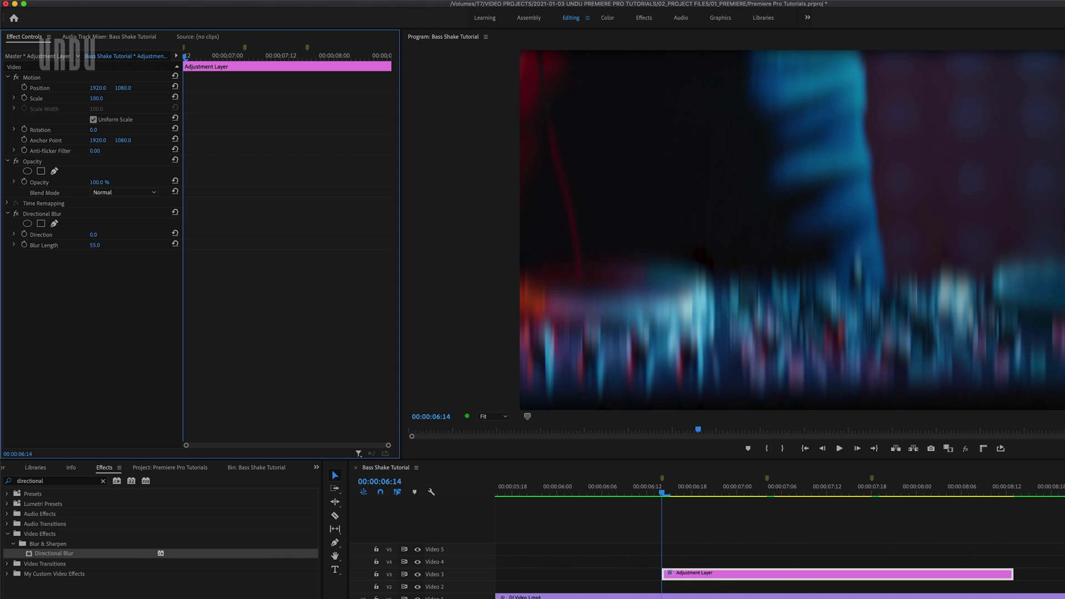
{"action": "left_click", "coordinate": [98, 245]}
{"action": "type", "text": "50"}
{"action": "key", "text": "Return"}
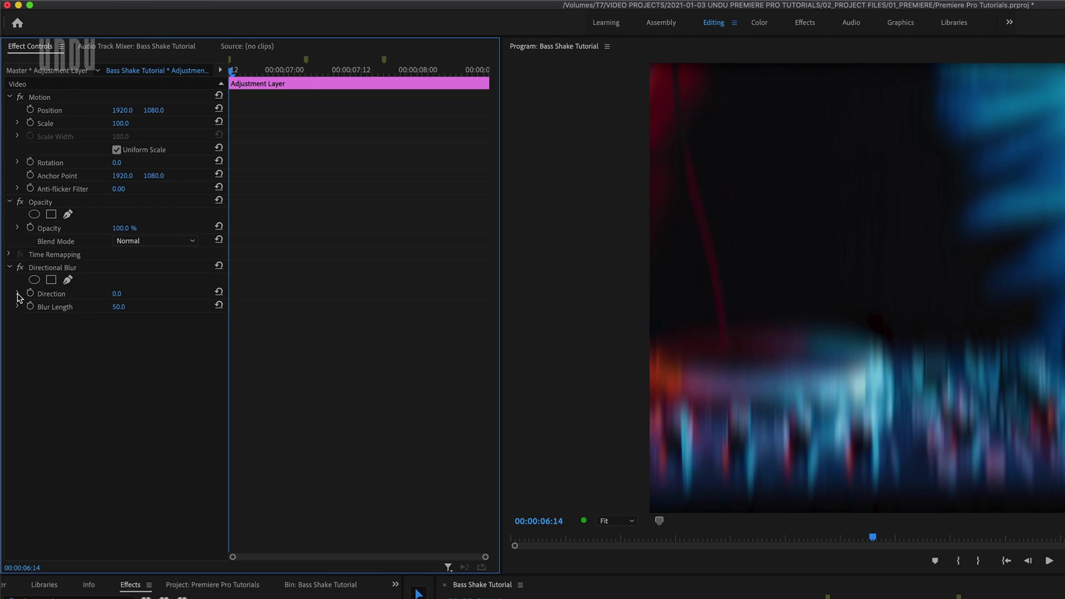
Try different blur directions, then set Direction back to 0°.
{"action": "left_click", "coordinate": [19, 294]}
{"action": "left_click_drag", "start_coordinate": [117, 294], "coordinate": [625, 363]}
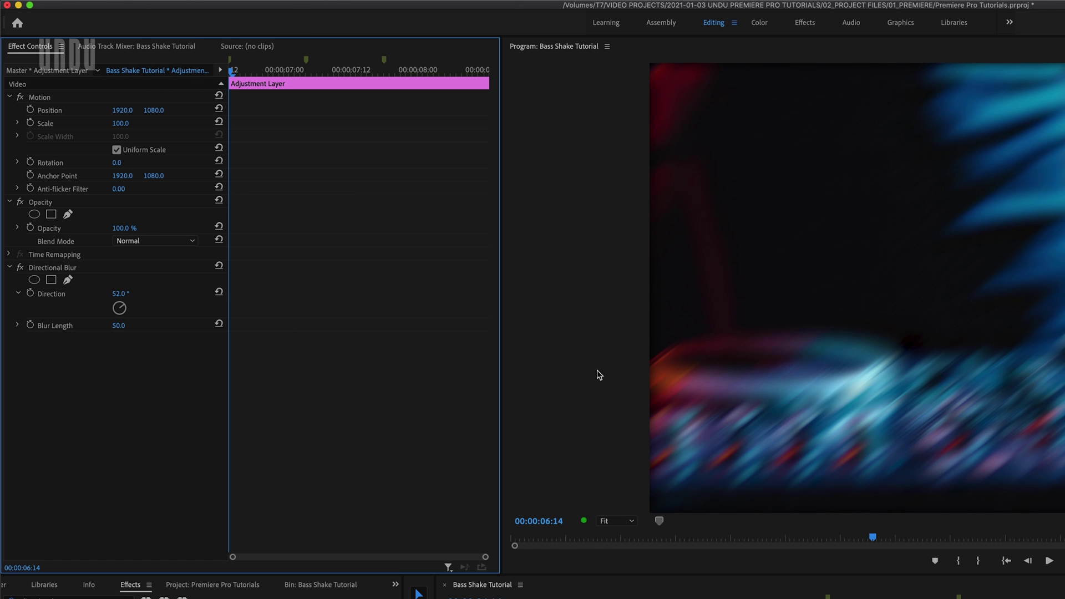
{"action": "left_click", "coordinate": [118, 307]}
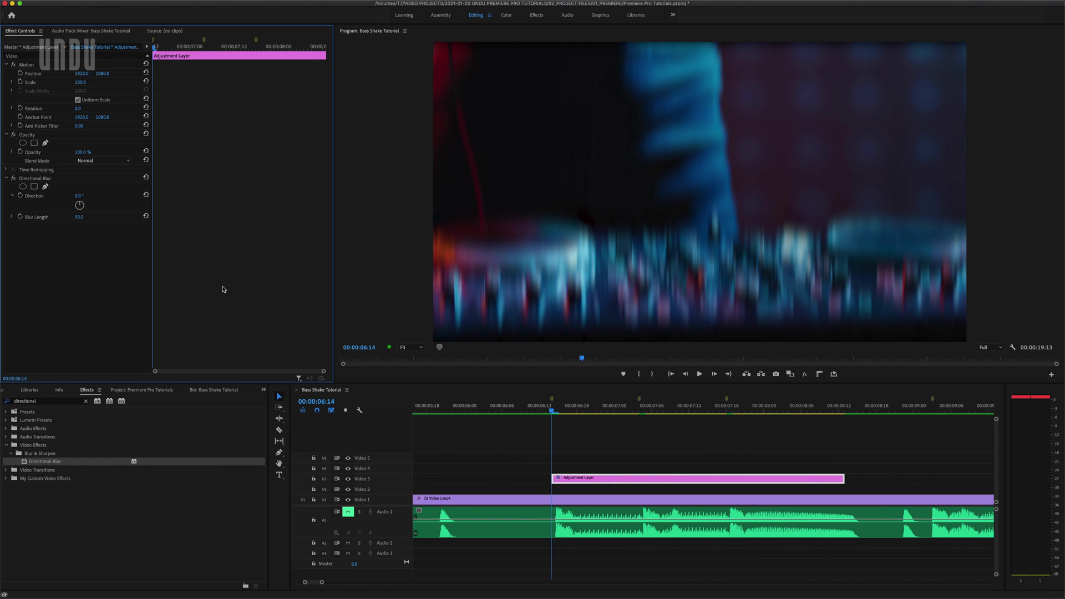
Razor the adjustment layer into short slices at ten evenly spaced points across the bass hits.
{"action": "left_click", "coordinate": [553, 423]}
{"action": "scroll", "coordinate": [574, 439], "scroll_direction": "up", "scroll_amount": 2}
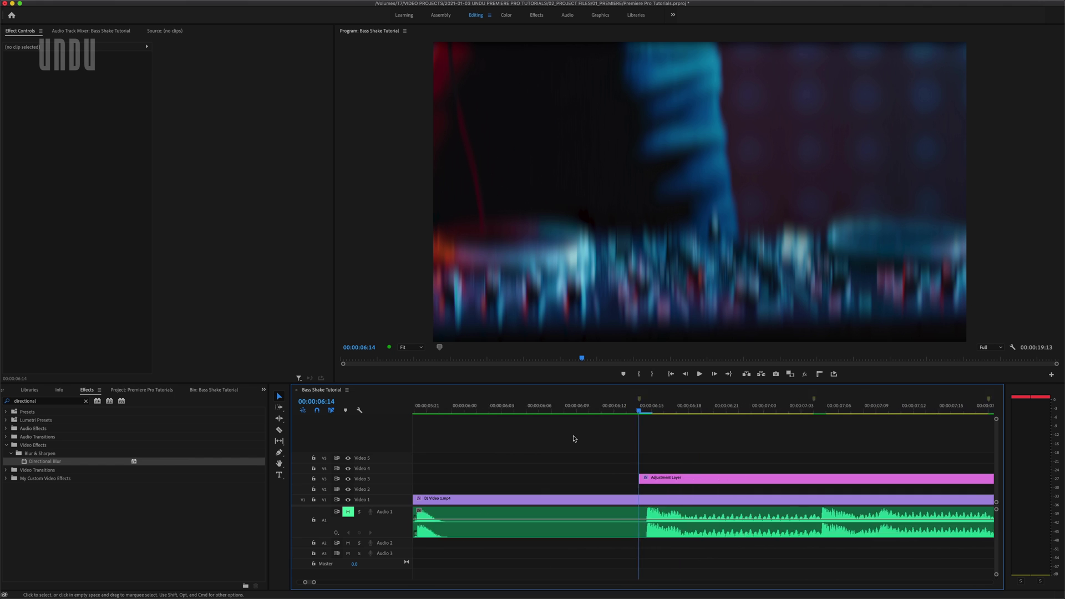
{"action": "scroll", "coordinate": [574, 439], "scroll_direction": "down", "scroll_amount": 2}
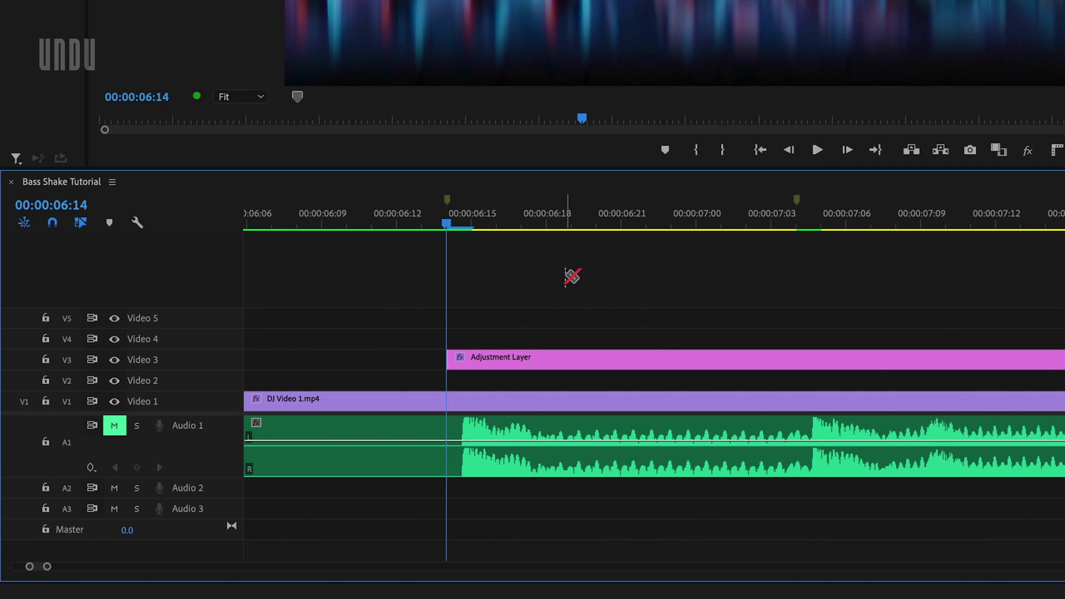
{"action": "left_click", "coordinate": [472, 359]}
{"action": "left_click", "coordinate": [496, 359]}
{"action": "left_click", "coordinate": [521, 360]}
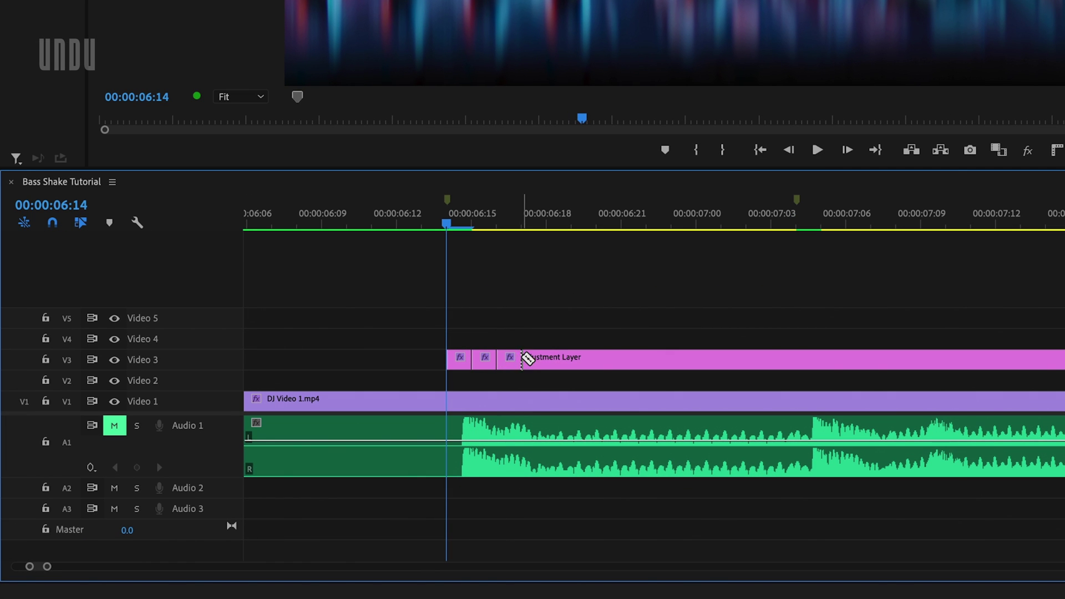
{"action": "left_click", "coordinate": [546, 360]}
{"action": "left_click", "coordinate": [571, 360]}
{"action": "left_click", "coordinate": [597, 359]}
{"action": "left_click", "coordinate": [621, 359]}
{"action": "left_click", "coordinate": [646, 359]}
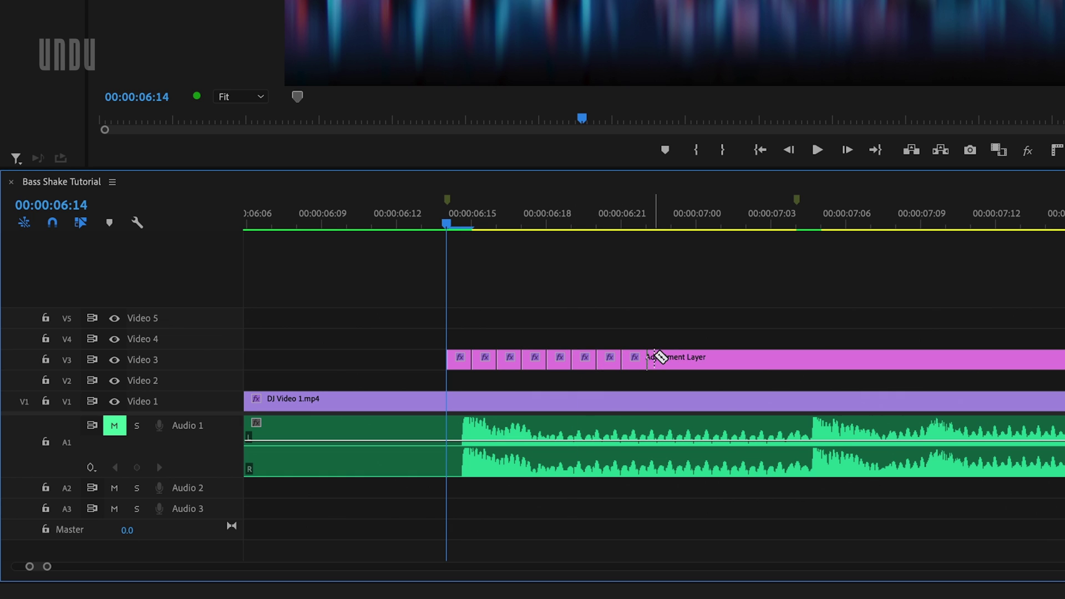
{"action": "left_click", "coordinate": [671, 359]}
{"action": "left_click", "coordinate": [696, 359]}
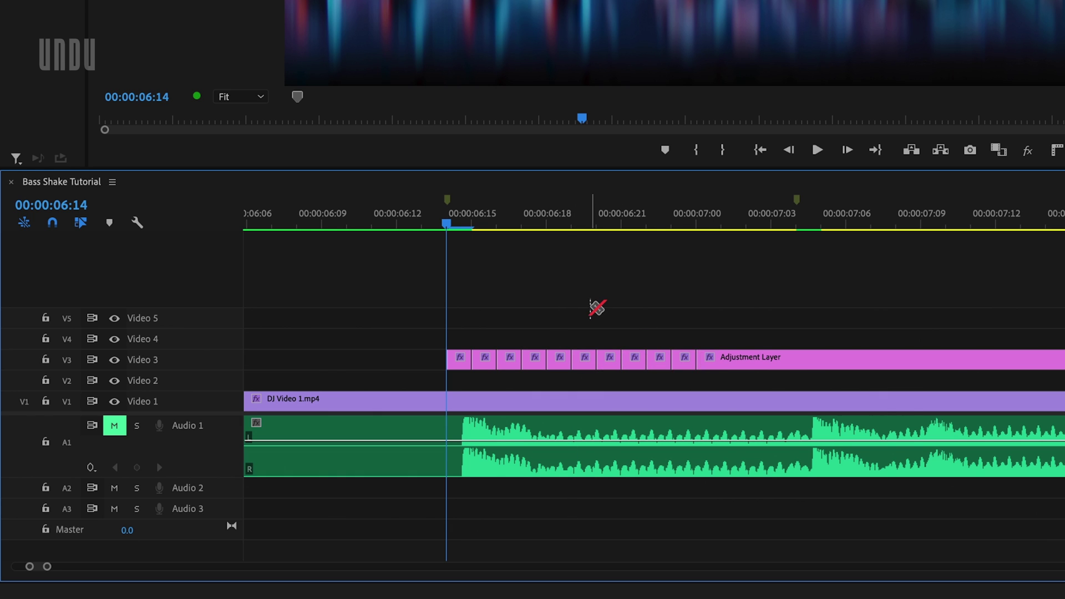
Delete the five in-between pieces, leaving six short blur slices.
{"action": "key", "text": "v"}
{"action": "left_click", "coordinate": [486, 362]}
{"action": "key", "text": "Delete"}
{"action": "left_click", "coordinate": [534, 360]}
{"action": "key", "text": "Delete"}
{"action": "left_click", "coordinate": [583, 360]}
{"action": "key", "text": "Delete"}
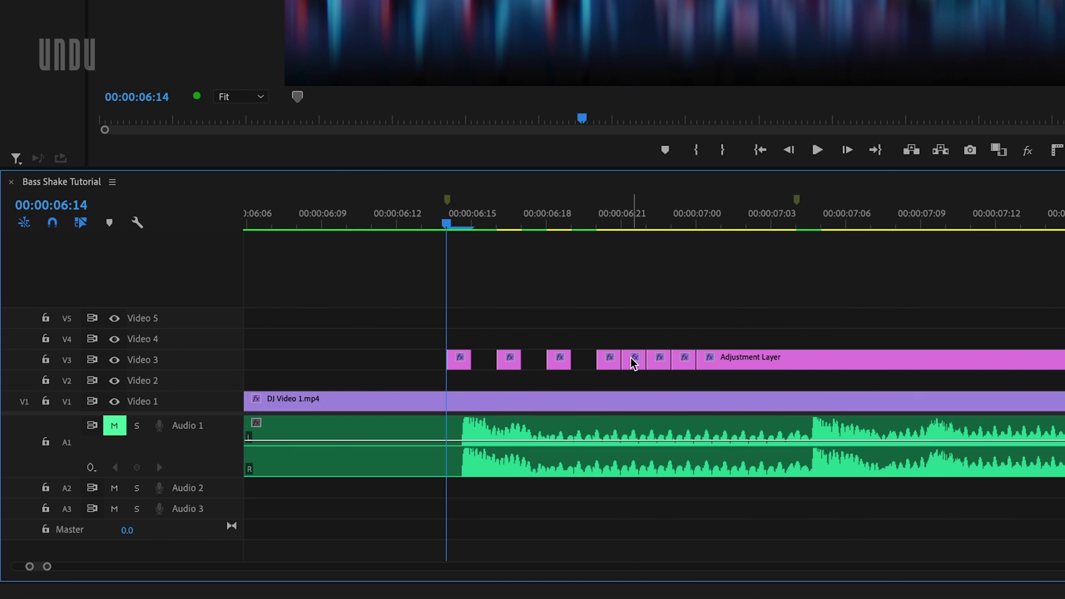
{"action": "left_click", "coordinate": [633, 360]}
{"action": "key", "text": "Delete"}
{"action": "left_click", "coordinate": [683, 360]}
{"action": "key", "text": "Delete"}
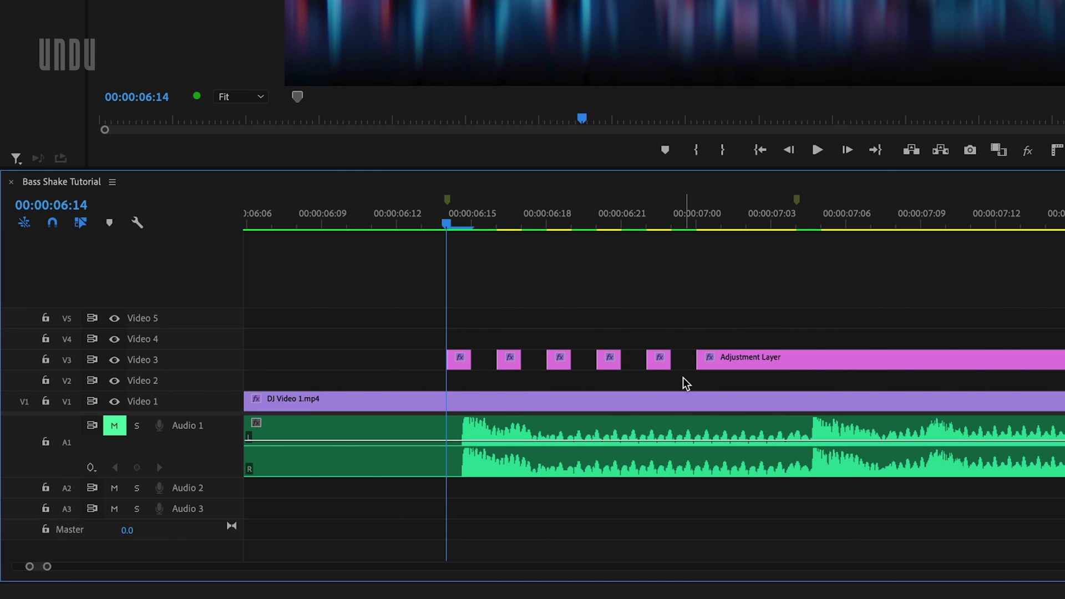
Cut the adjustment layer after the sixth slice and delete the long leftover.
{"action": "key", "text": "c"}
{"action": "left_click", "coordinate": [721, 358]}
{"action": "key", "text": "v"}
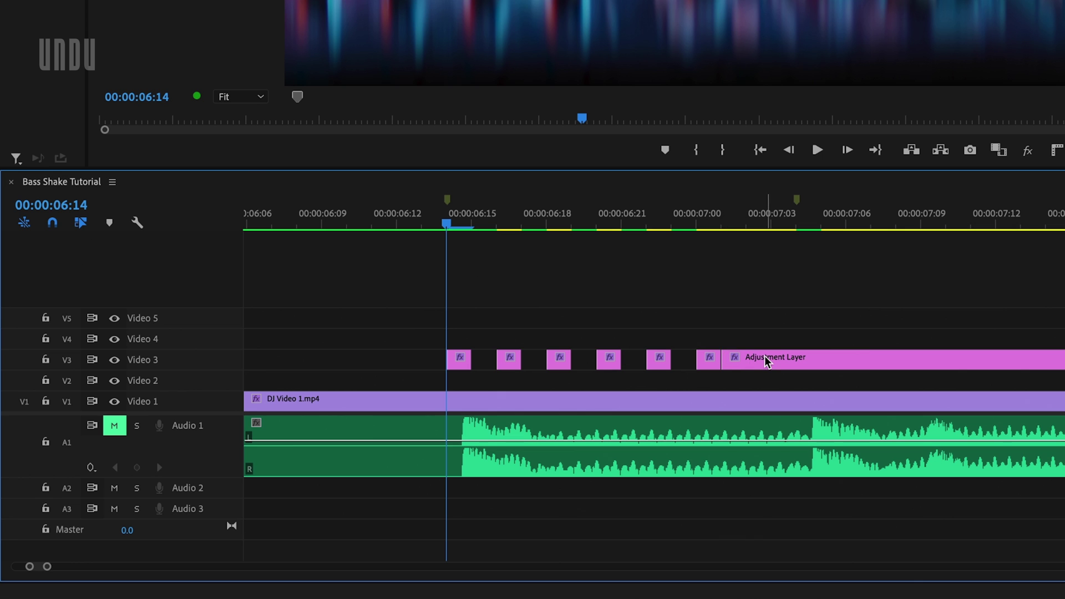
{"action": "left_click", "coordinate": [765, 359]}
{"action": "key", "text": "Delete"}
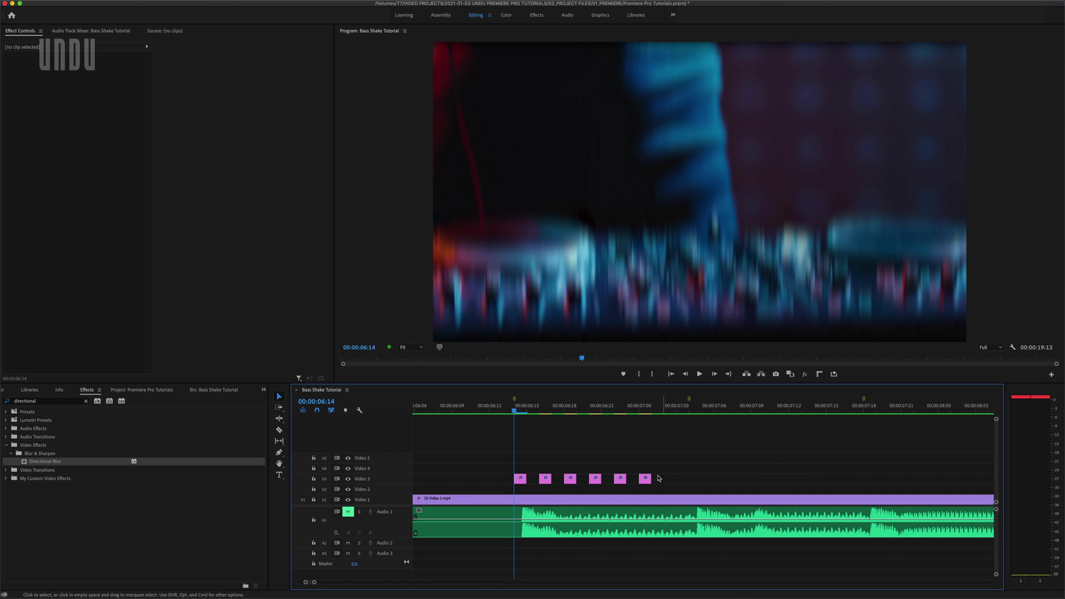
{"action": "left_click", "coordinate": [464, 409]}
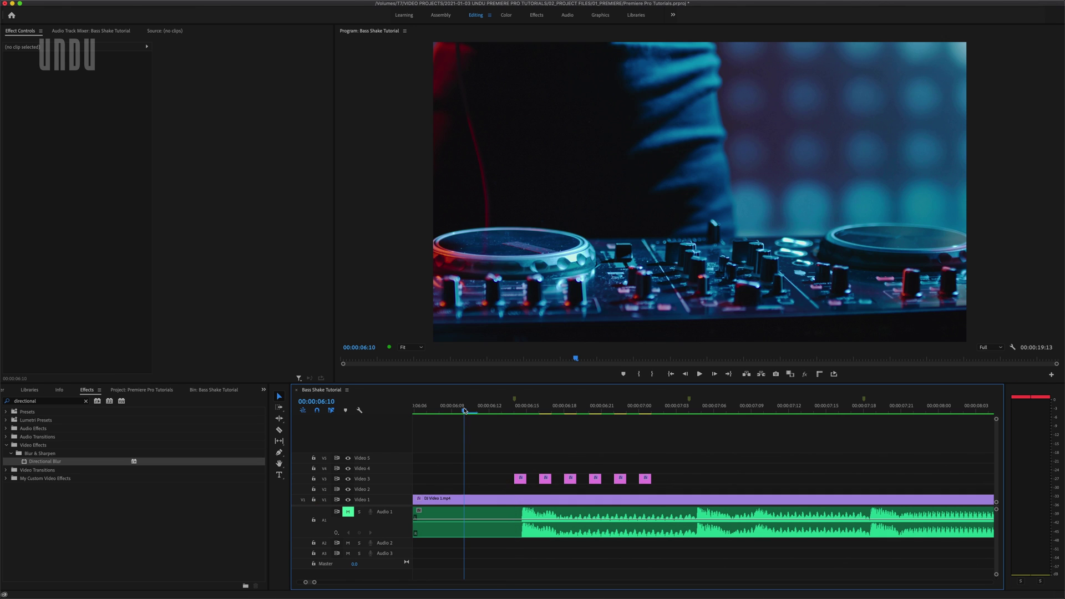
{"action": "key", "text": "space"}
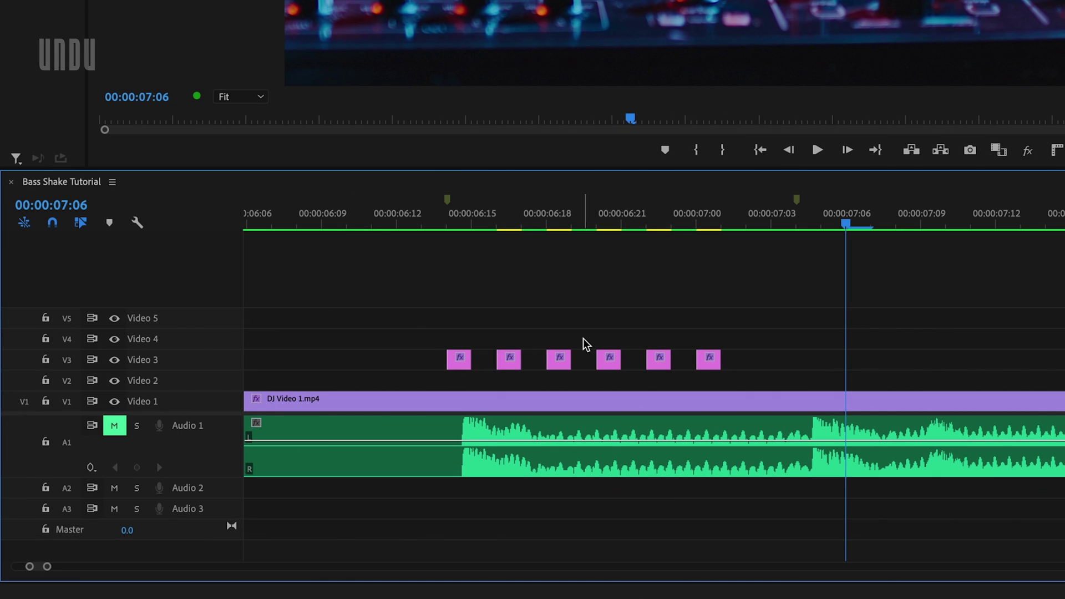
{"action": "left_click_drag", "start_coordinate": [583, 341], "coordinate": [725, 377]}
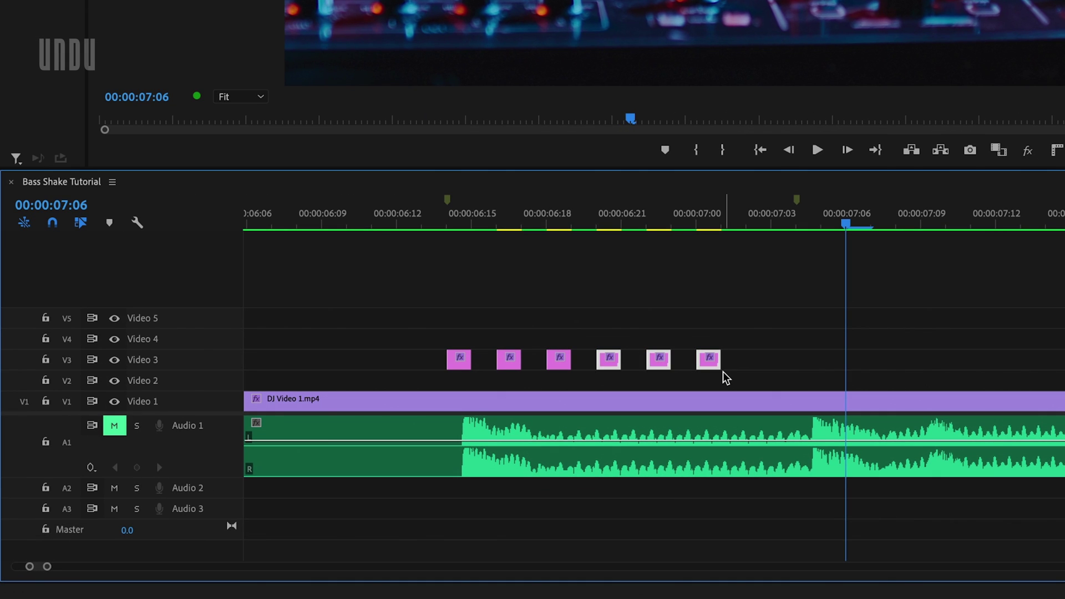
{"action": "key", "text": "Delete"}
{"action": "left_click", "coordinate": [381, 214]}
{"action": "key", "text": "space"}
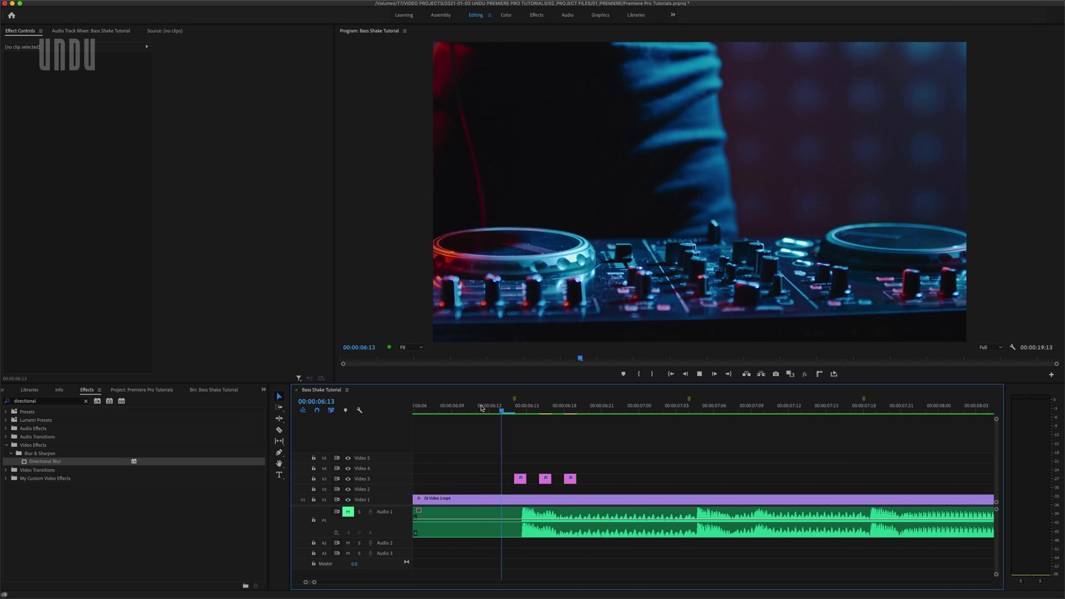
{"action": "key", "text": "space"}
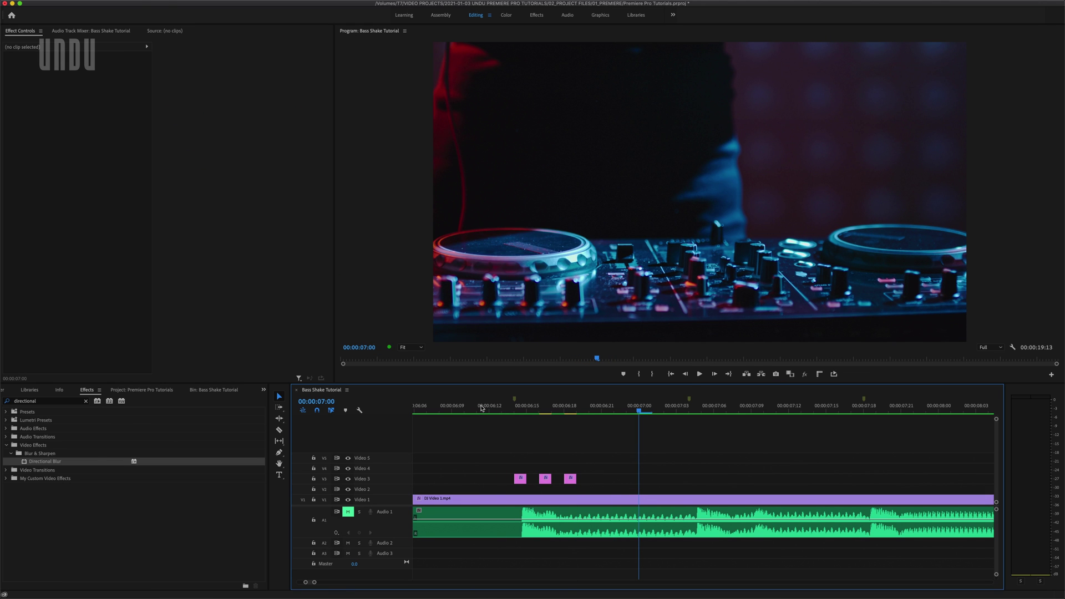
{"action": "key", "text": "super+z"}
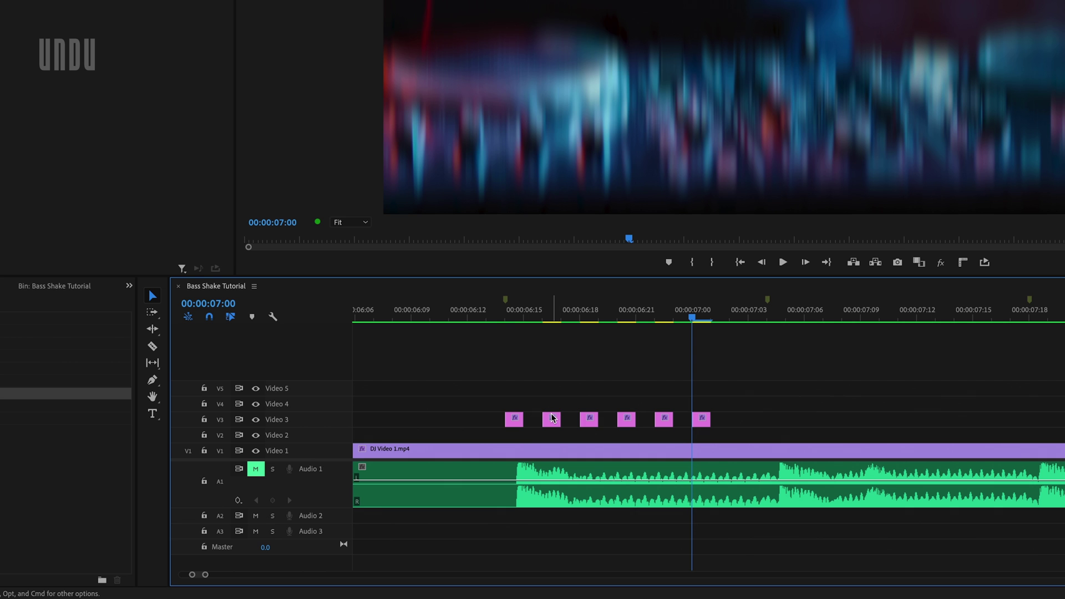
Lower Blur Length on the later slices, entering 45 on the second and 35 on the fifth.
{"action": "left_click", "coordinate": [552, 419]}
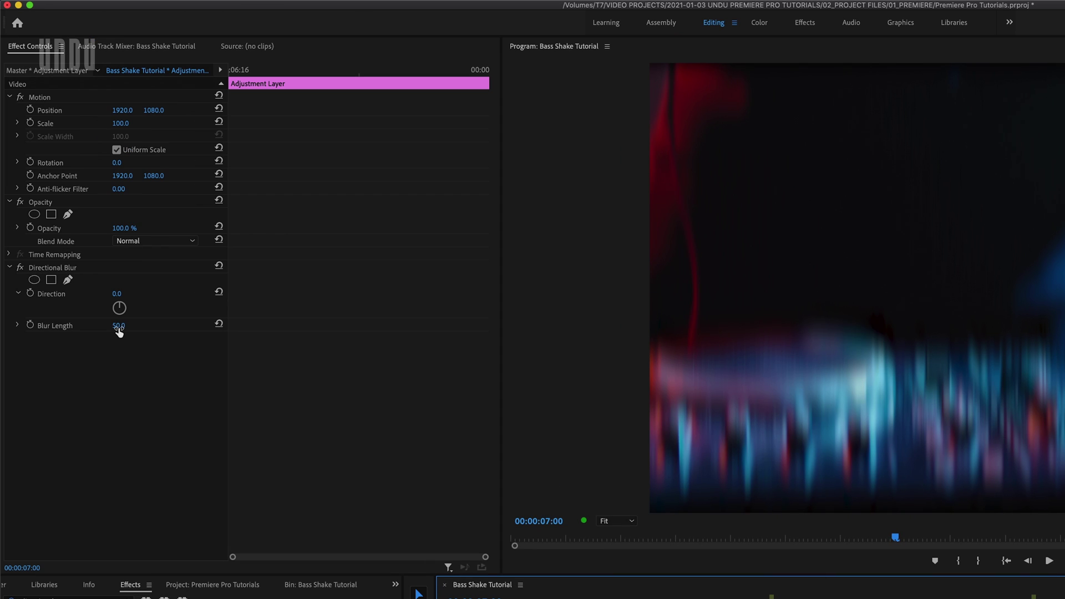
{"action": "left_click", "coordinate": [118, 327]}
{"action": "type", "text": "45"}
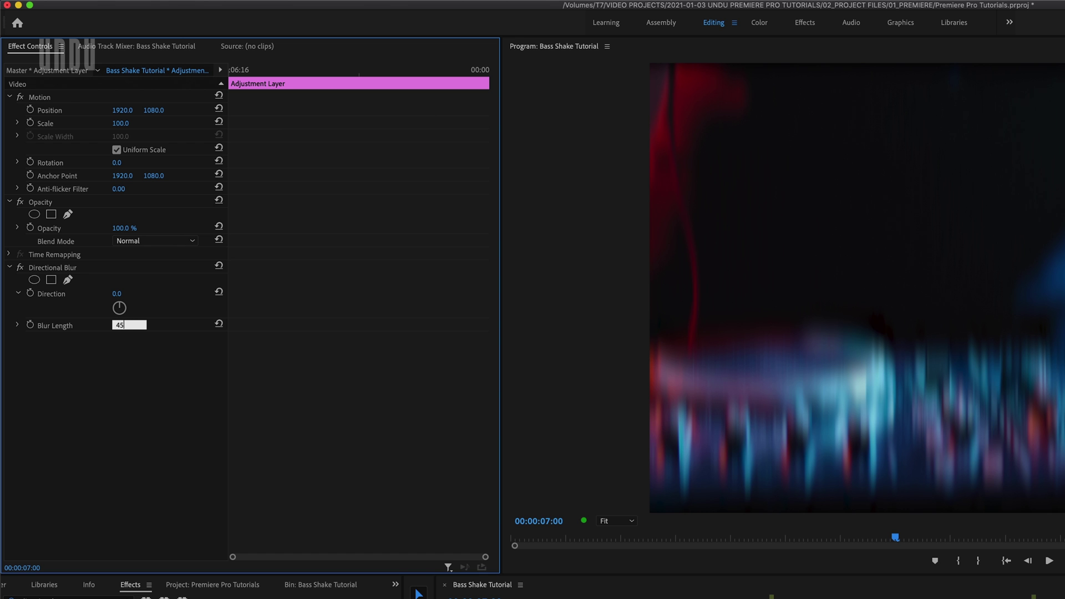
{"action": "key", "text": "Escape"}
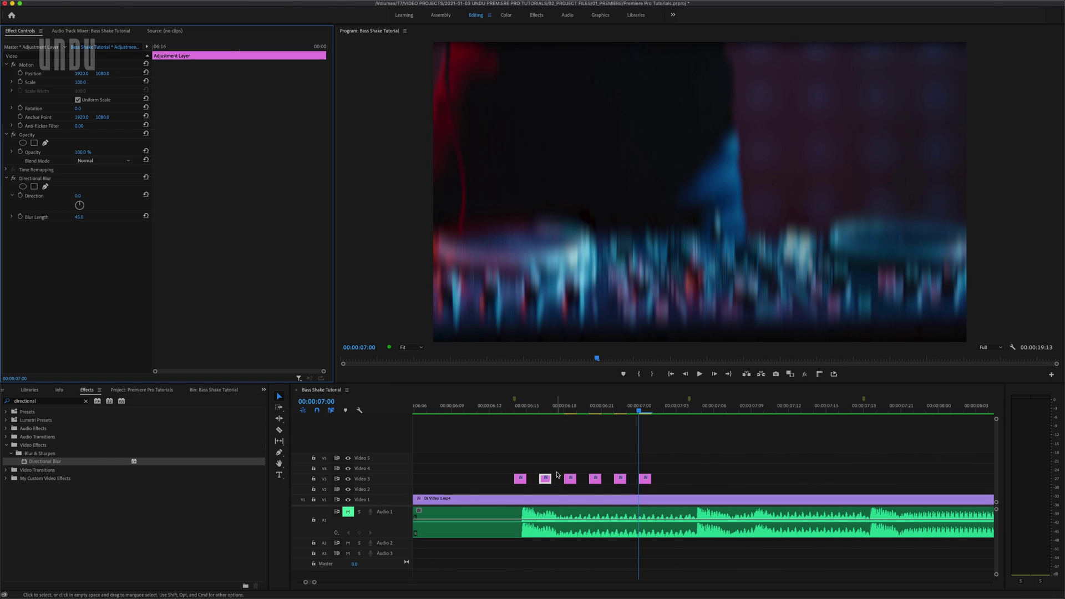
{"action": "left_click", "coordinate": [620, 478]}
{"action": "left_click", "coordinate": [79, 217]}
{"action": "type", "text": "35"}
{"action": "key", "text": "Return"}
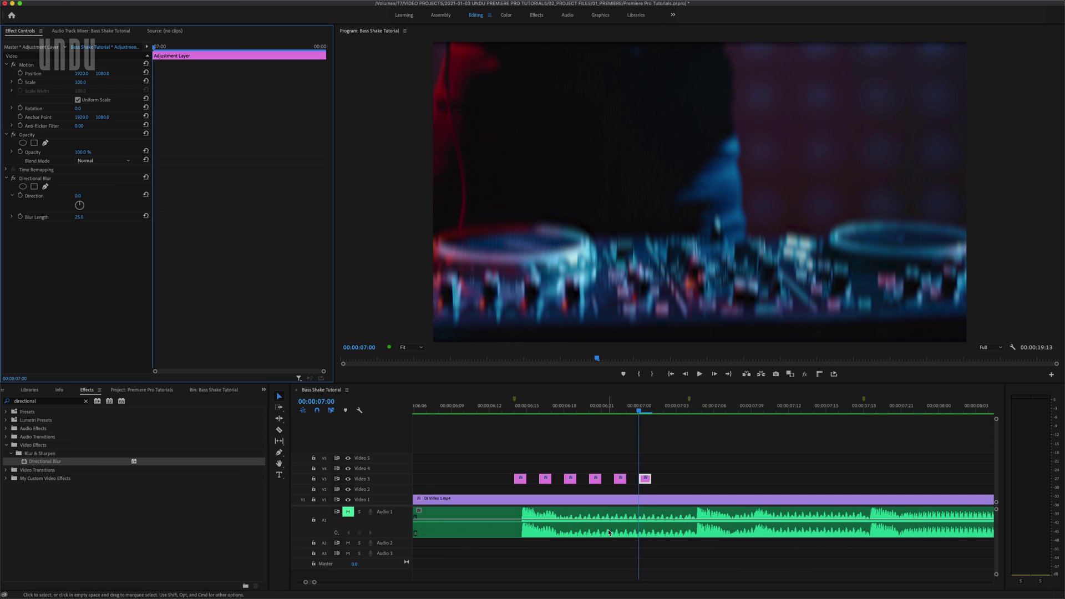
Play back from 00:00:06:10 to check the tapering shake, then select all six slices.
{"action": "left_click", "coordinate": [466, 410]}
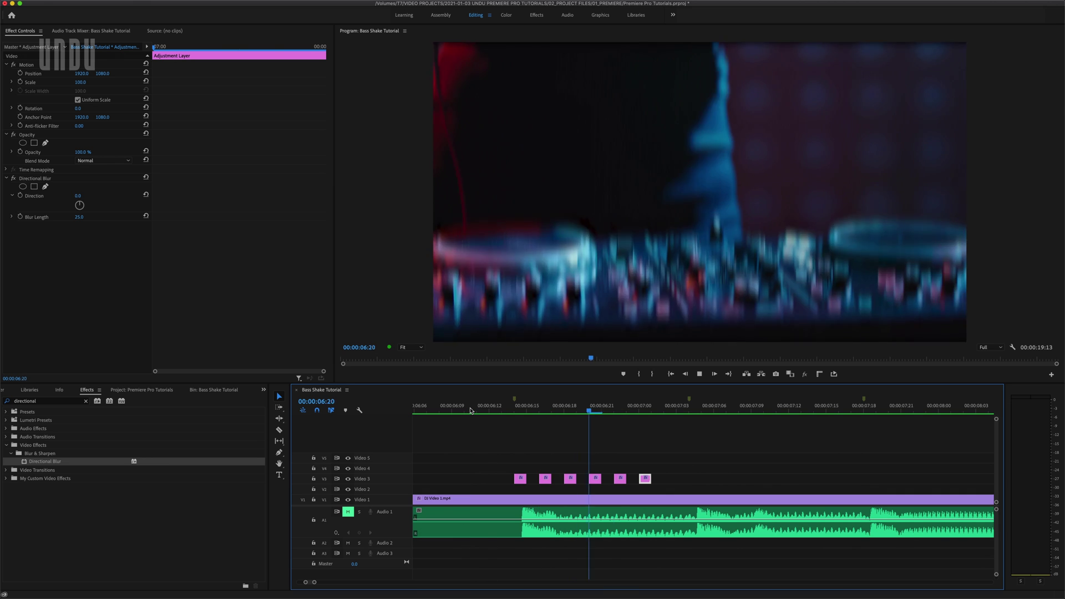
{"action": "key", "text": "space"}
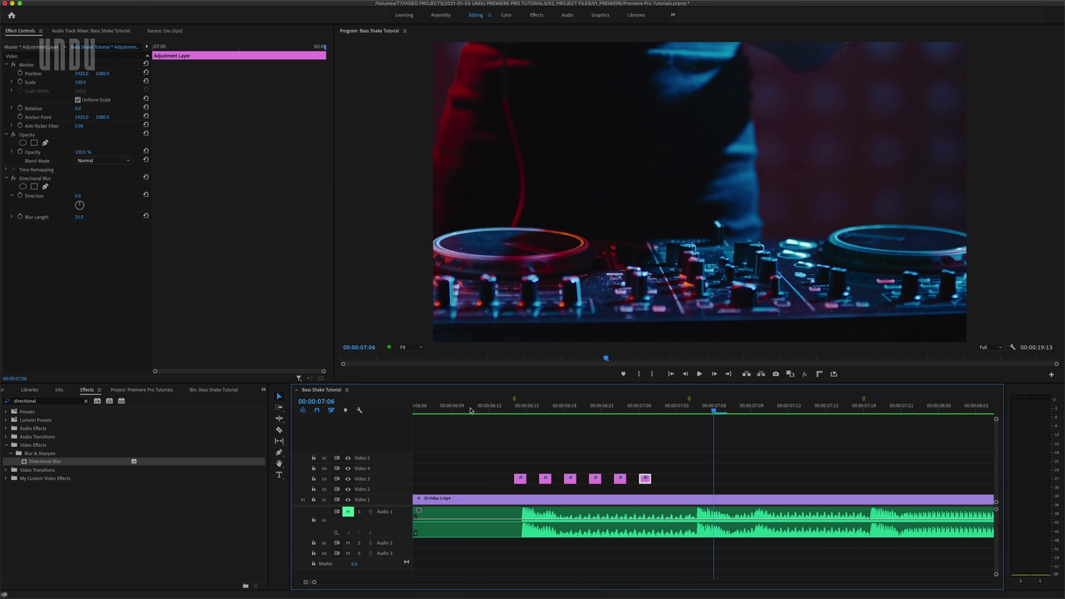
{"action": "left_click_drag", "start_coordinate": [487, 466], "coordinate": [652, 481]}
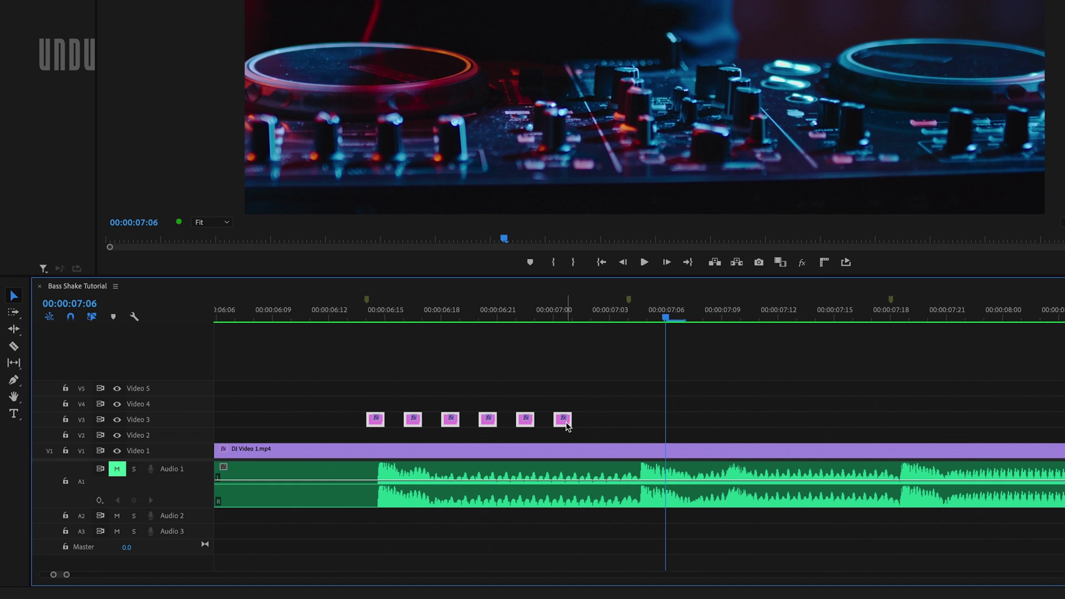
Group the six selected blur slices together.
{"action": "right_click", "coordinate": [566, 423]}
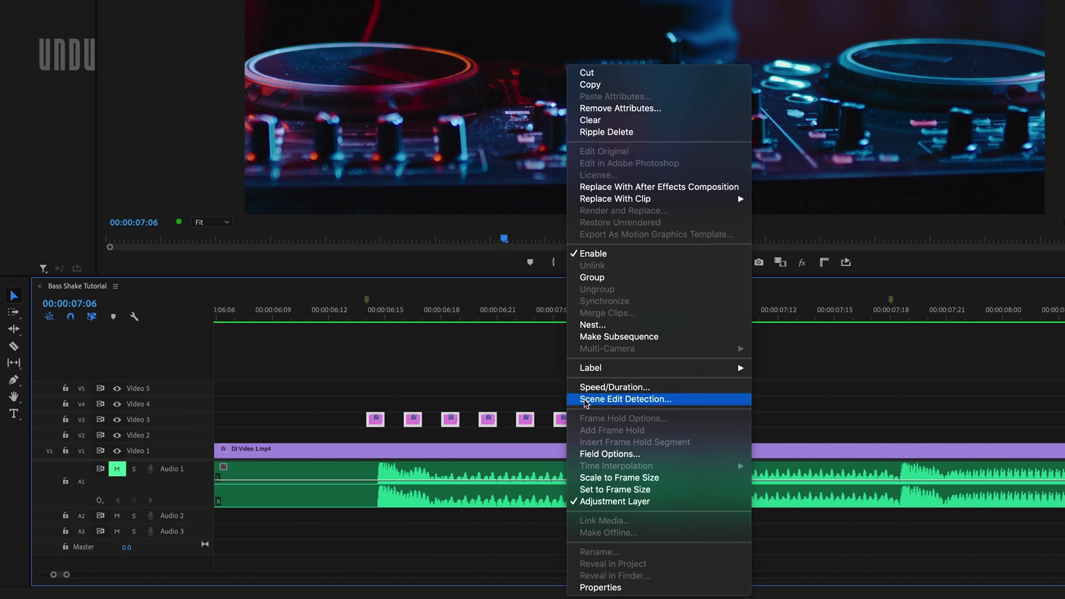
{"action": "left_click", "coordinate": [605, 279]}
{"action": "key", "text": "minus"}
{"action": "key", "text": "minus"}
{"action": "key", "text": "minus"}
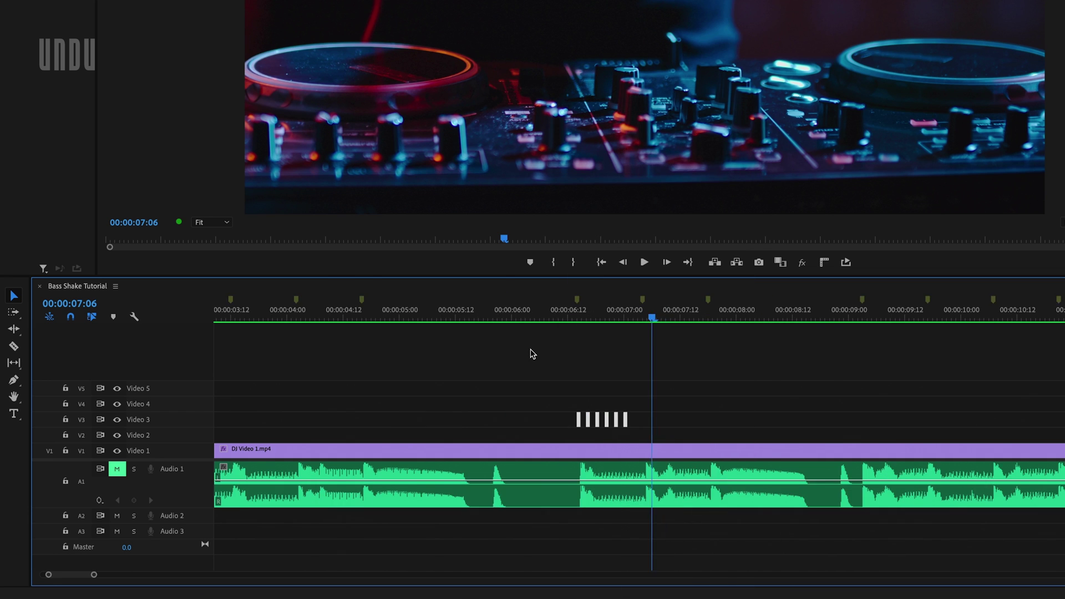
Copy the slice group to the timeline start and onto later bass hits across the sequence.
{"action": "left_click_drag", "start_coordinate": [587, 427], "coordinate": [238, 427]}
{"action": "left_click", "coordinate": [236, 310]}
{"action": "key", "text": "equal"}
{"action": "key", "text": "equal"}
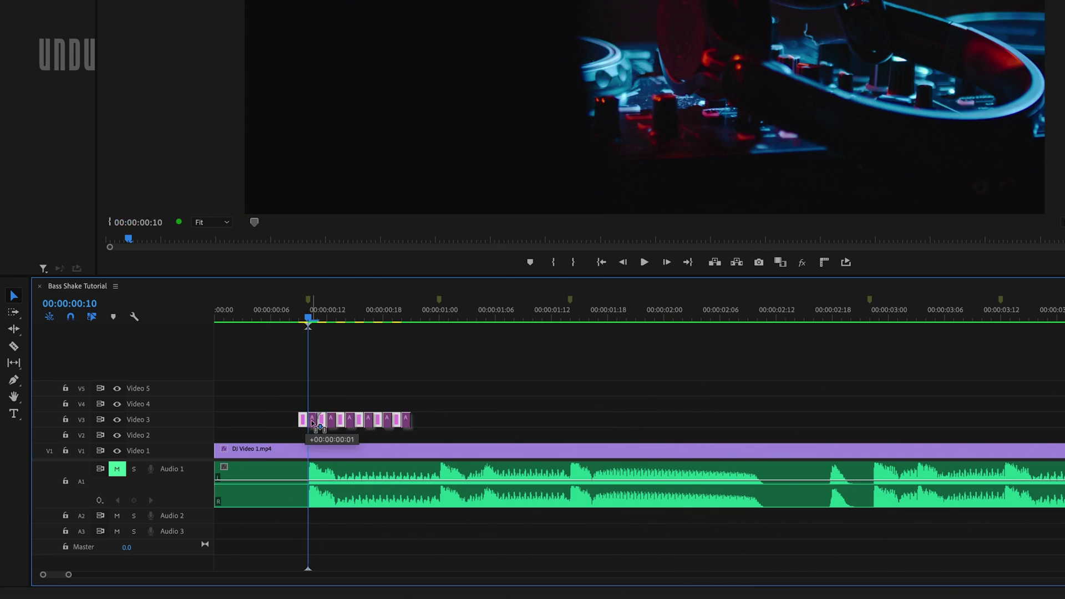
{"action": "left_click_drag", "start_coordinate": [332, 427], "coordinate": [471, 427]}
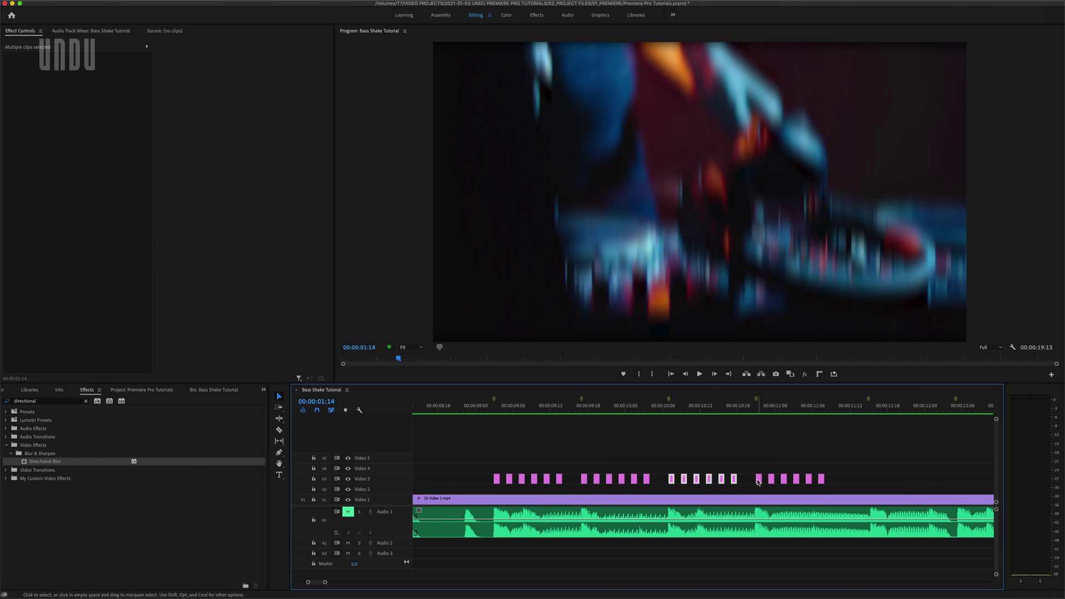
{"action": "scroll", "coordinate": [675, 422], "scroll_direction": "right", "scroll_amount": 10}
{"action": "key", "text": "minus"}
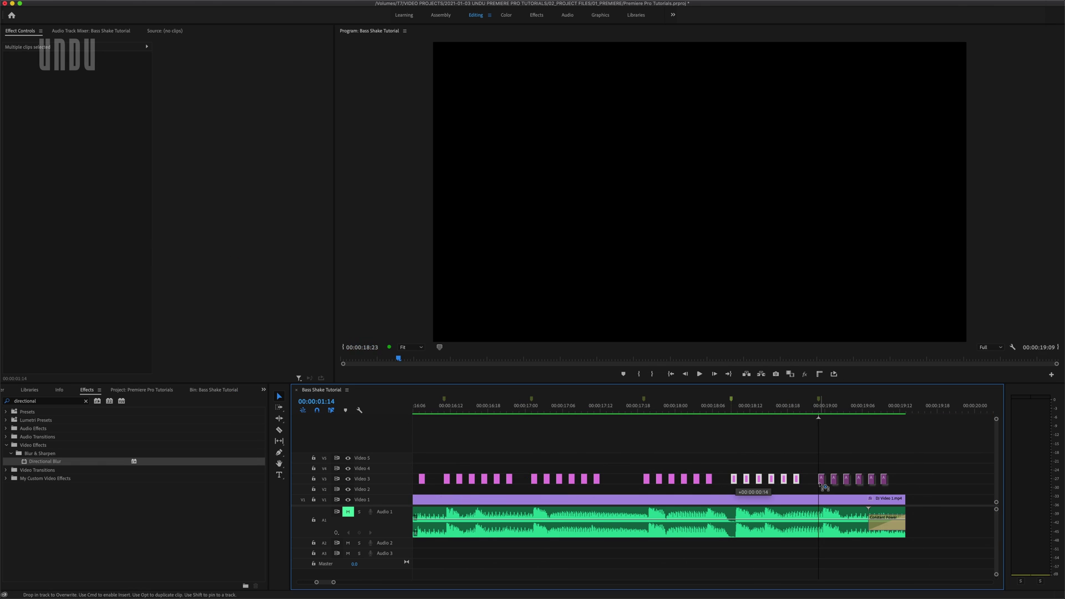
{"action": "left_click", "coordinate": [727, 454]}
{"action": "key", "text": "minus"}
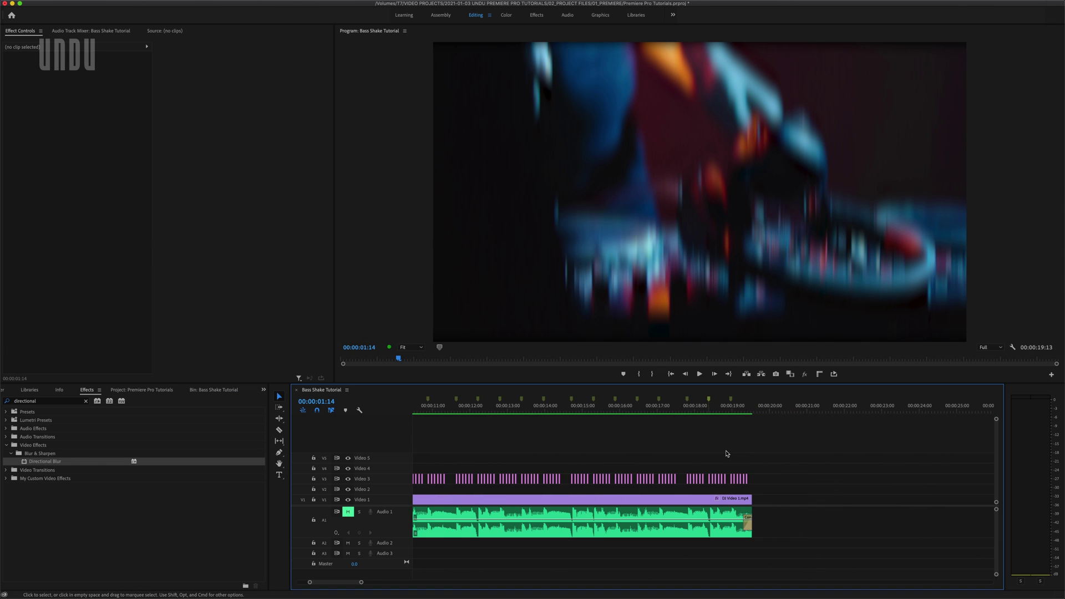
{"action": "left_click", "coordinate": [445, 411]}
Unmute Audio 1, play back with sound, and step through frames around 00:00:14:17.
{"action": "left_click", "coordinate": [350, 513]}
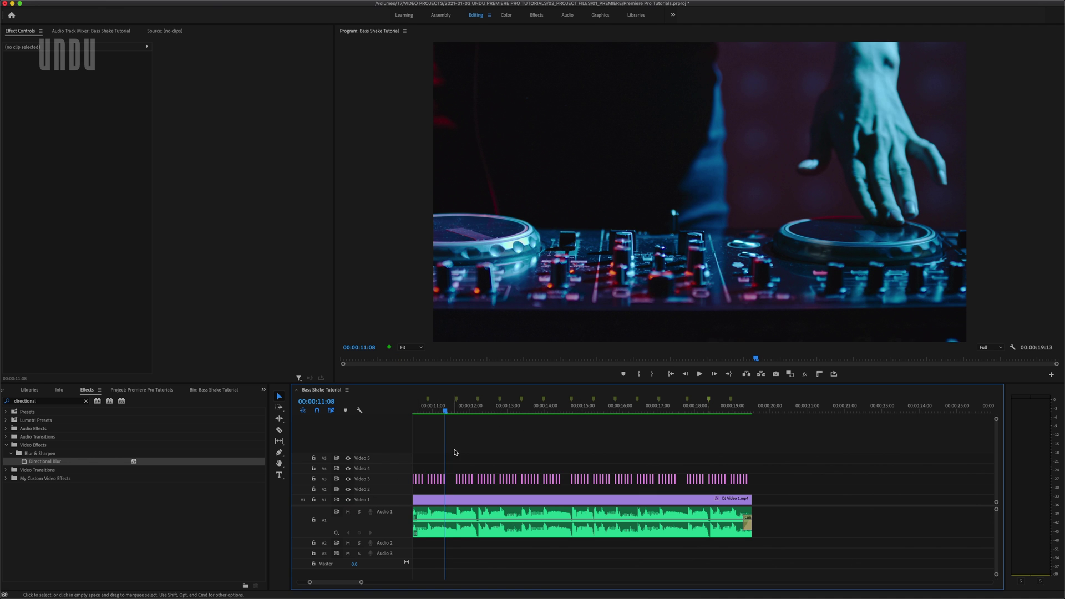
{"action": "key", "text": "space"}
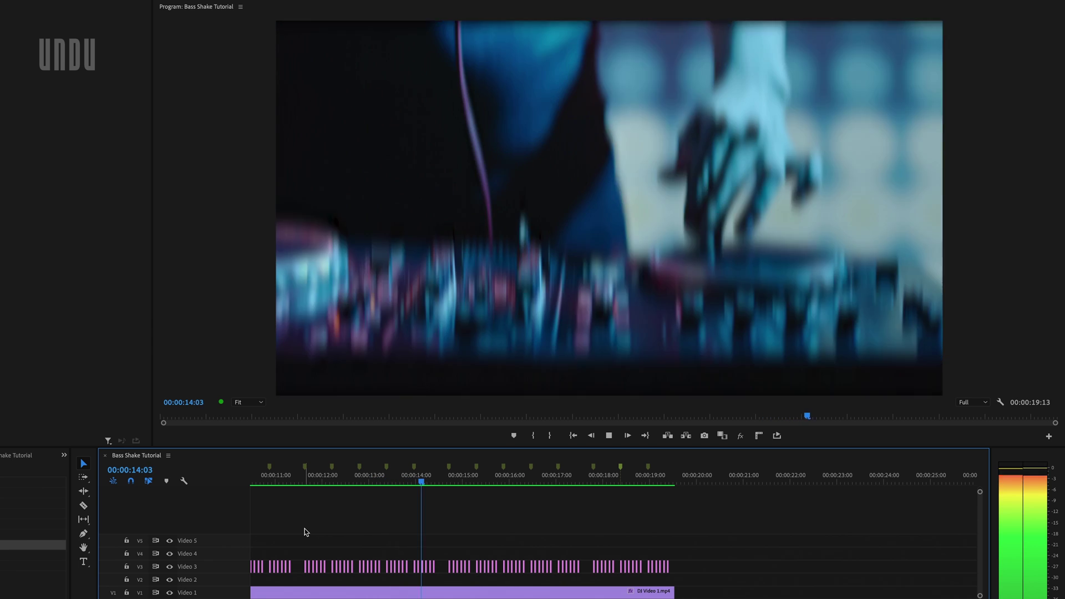
{"action": "key", "text": "space"}
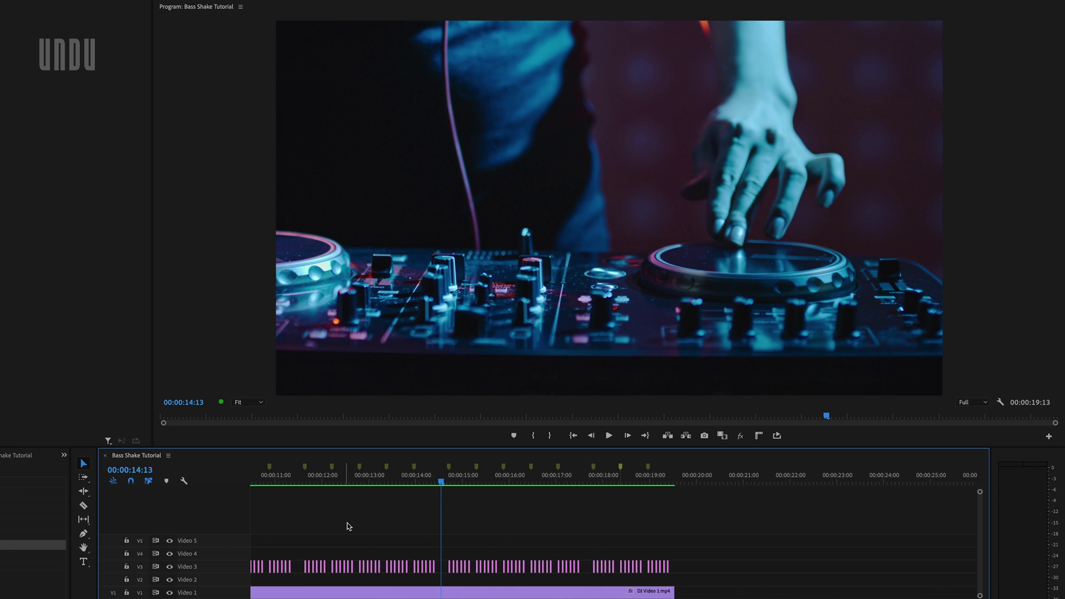
{"action": "left_click", "coordinate": [448, 482]}
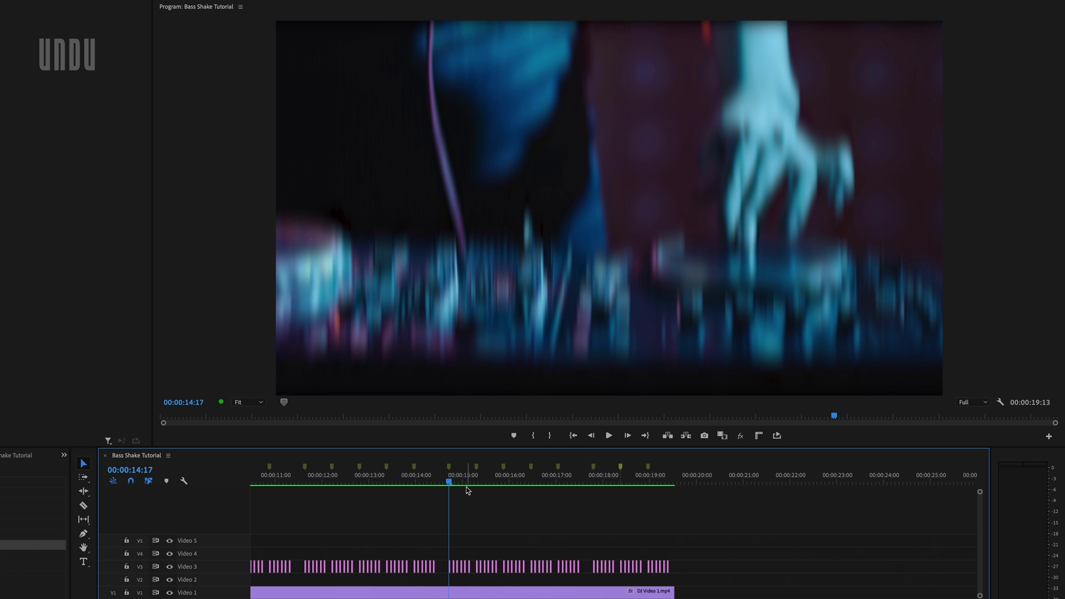
{"action": "key", "text": "Right"}
{"action": "key", "text": "Right"}
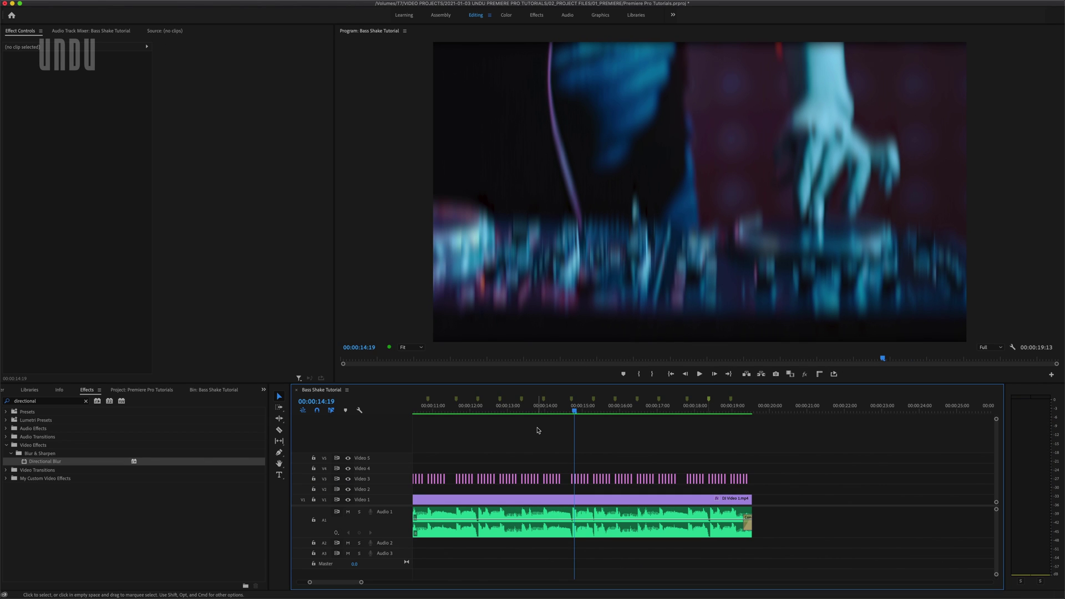
{"action": "key", "text": "="}
{"action": "key", "text": "="}
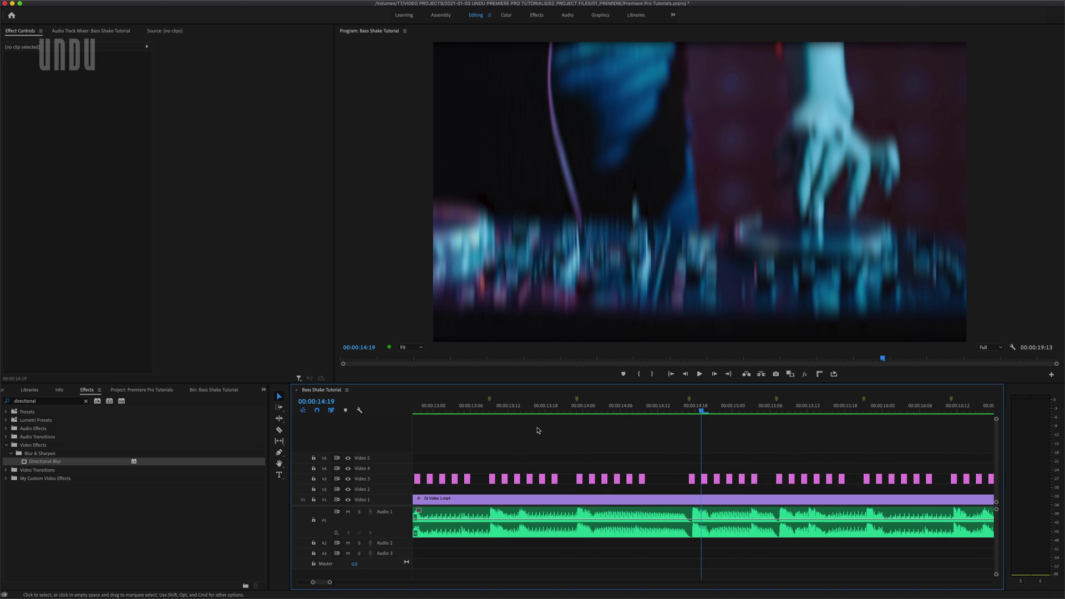
Ungroup the Video 3 slices and switch off Directional Blur on the 00:00:14:17 slice.
{"action": "left_click", "coordinate": [677, 411]}
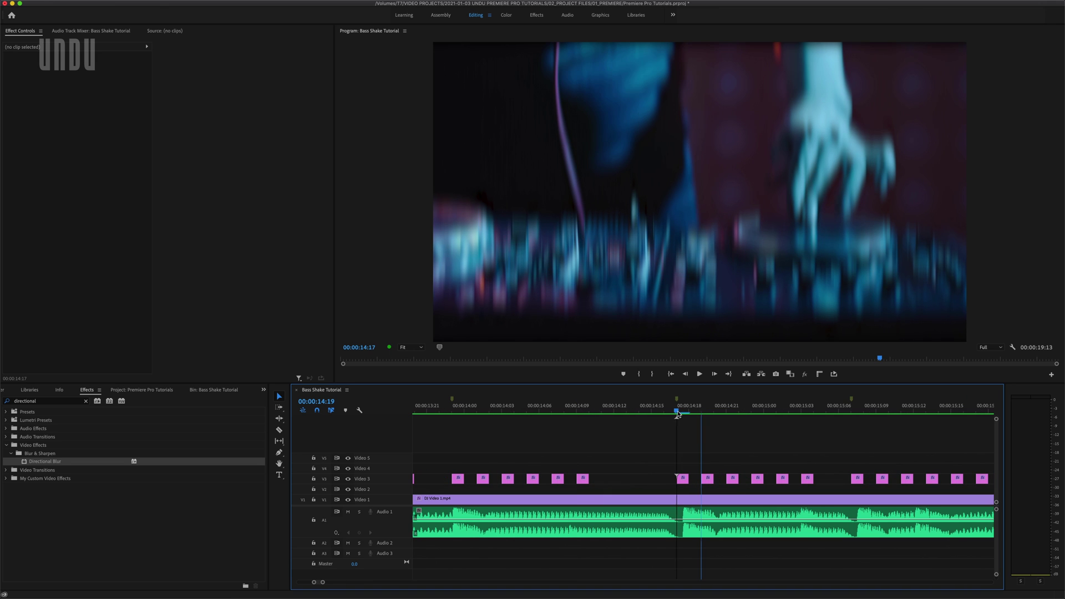
{"action": "left_click", "coordinate": [682, 478]}
{"action": "right_click", "coordinate": [682, 478]}
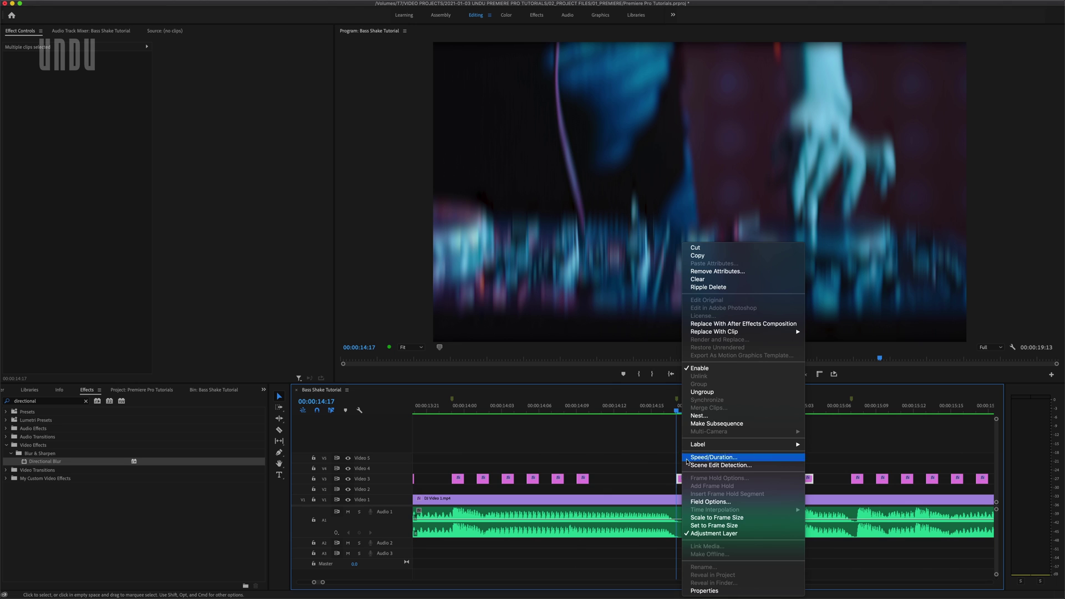
{"action": "left_click", "coordinate": [702, 395]}
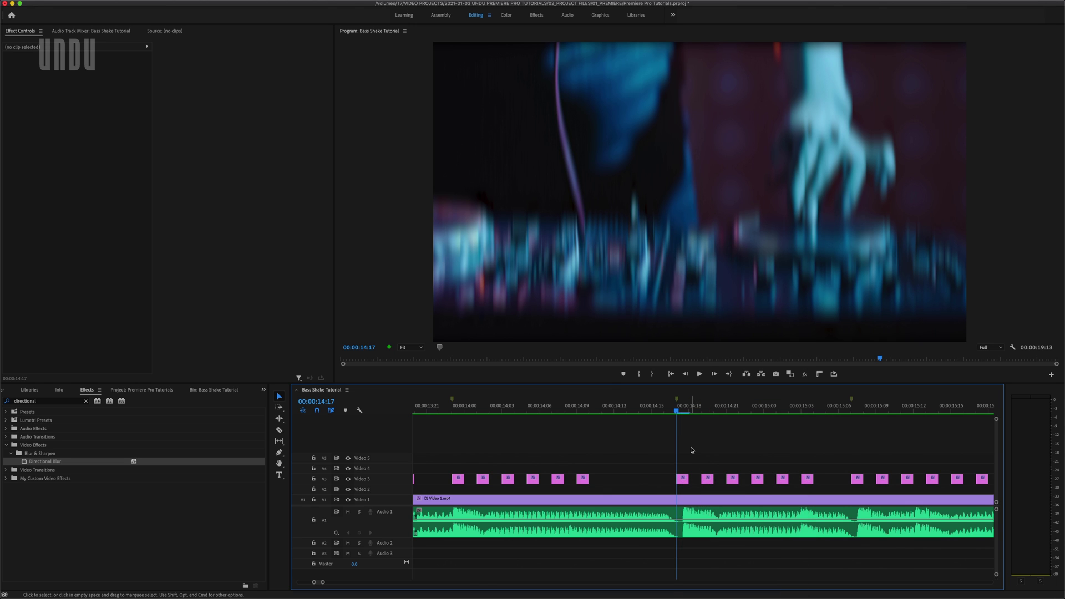
{"action": "left_click", "coordinate": [683, 479]}
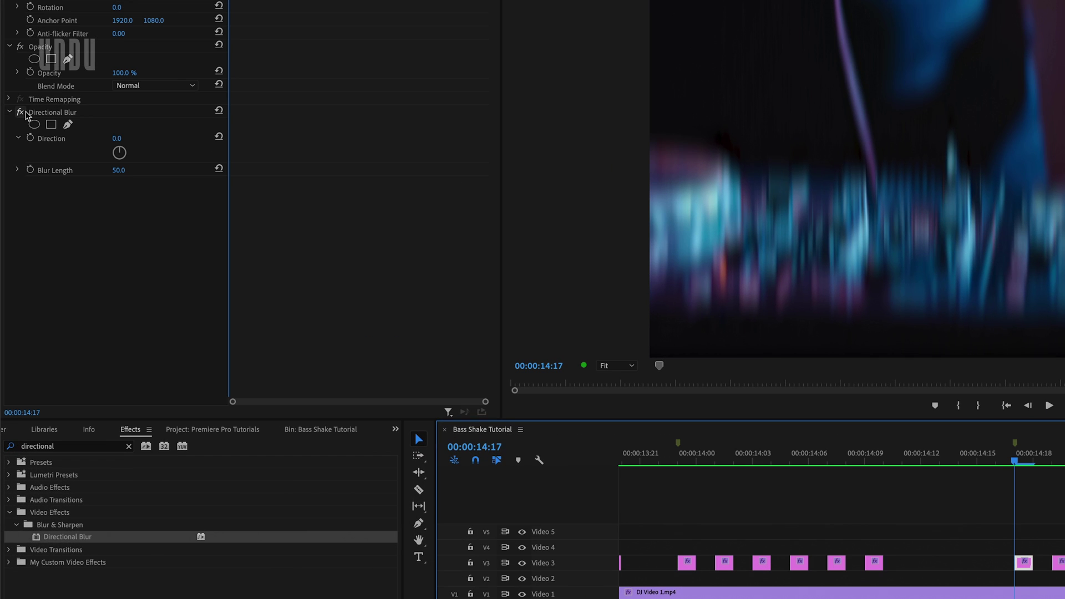
{"action": "left_click", "coordinate": [22, 113]}
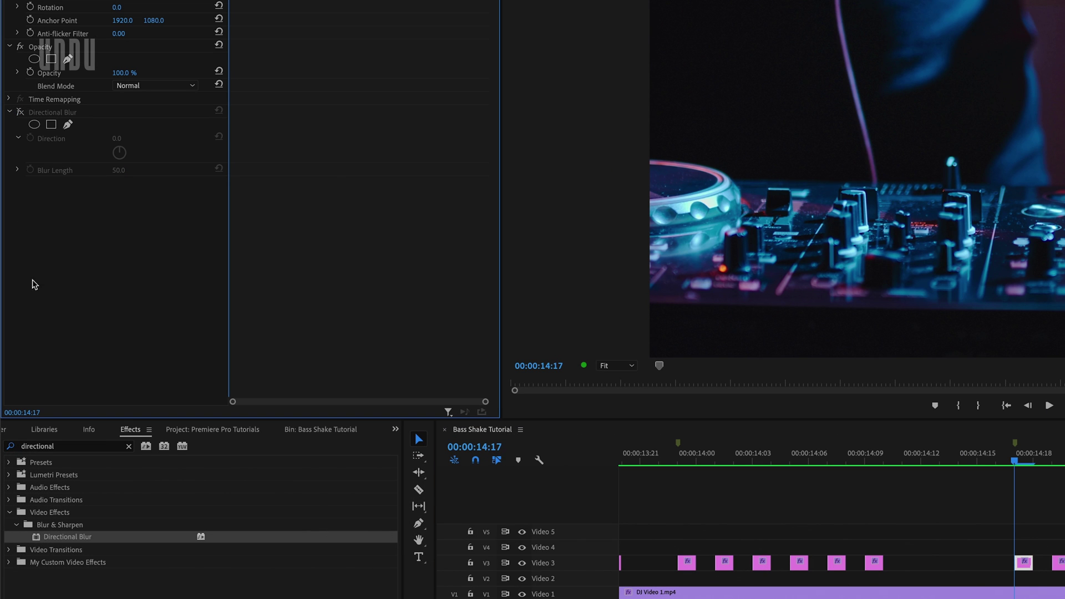
Search 'gaussian' and apply Gaussian Blur to the 14:17 slice.
{"action": "double_click", "coordinate": [50, 446]}
{"action": "type", "text": "g"}
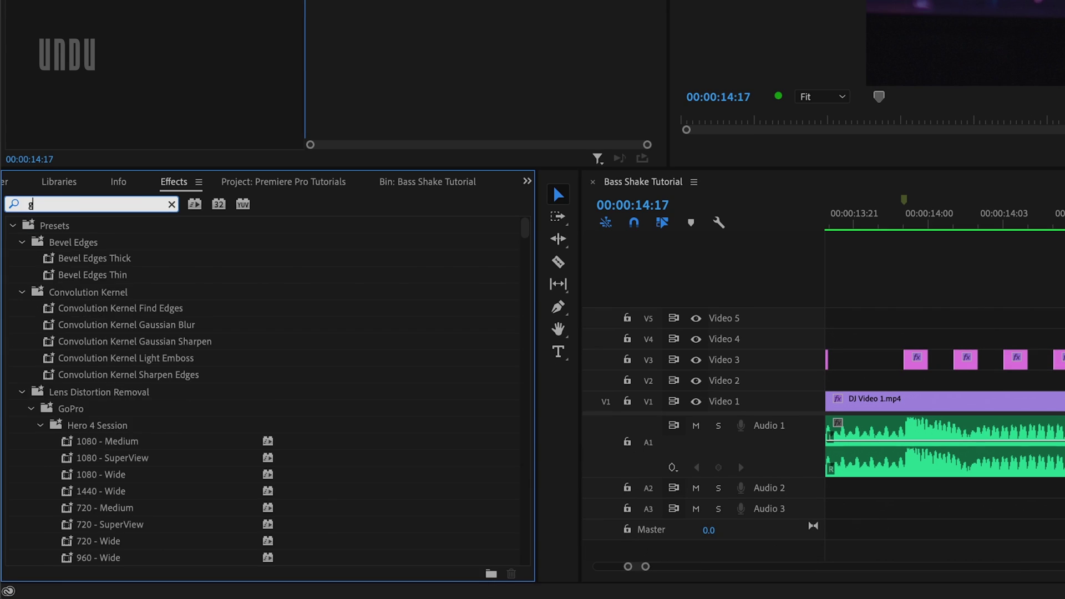
{"action": "type", "text": "aussian"}
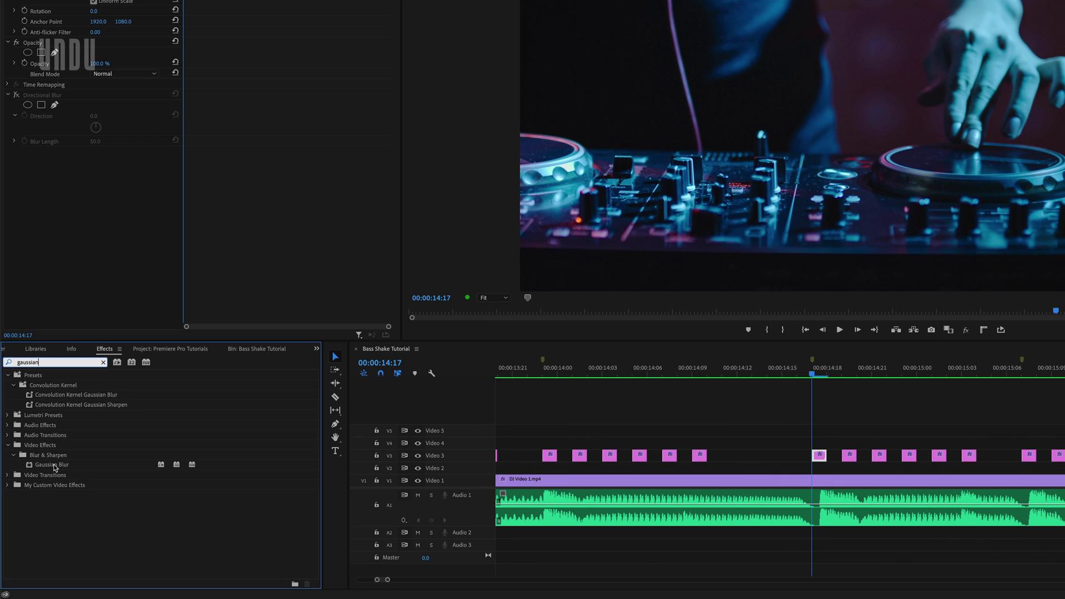
{"action": "left_click_drag", "start_coordinate": [88, 379], "coordinate": [820, 458]}
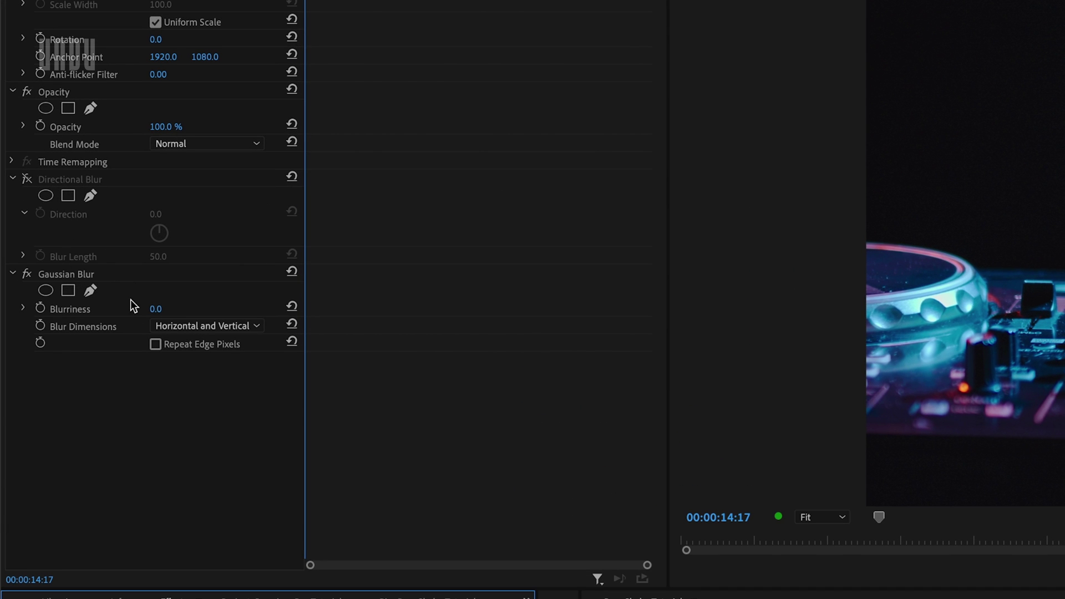
Set Gaussian Blur Blurriness to 120, turn on Repeat Edge Pixels, and choose Vertical blur dimensions.
{"action": "left_click_drag", "start_coordinate": [155, 311], "coordinate": [211, 311]}
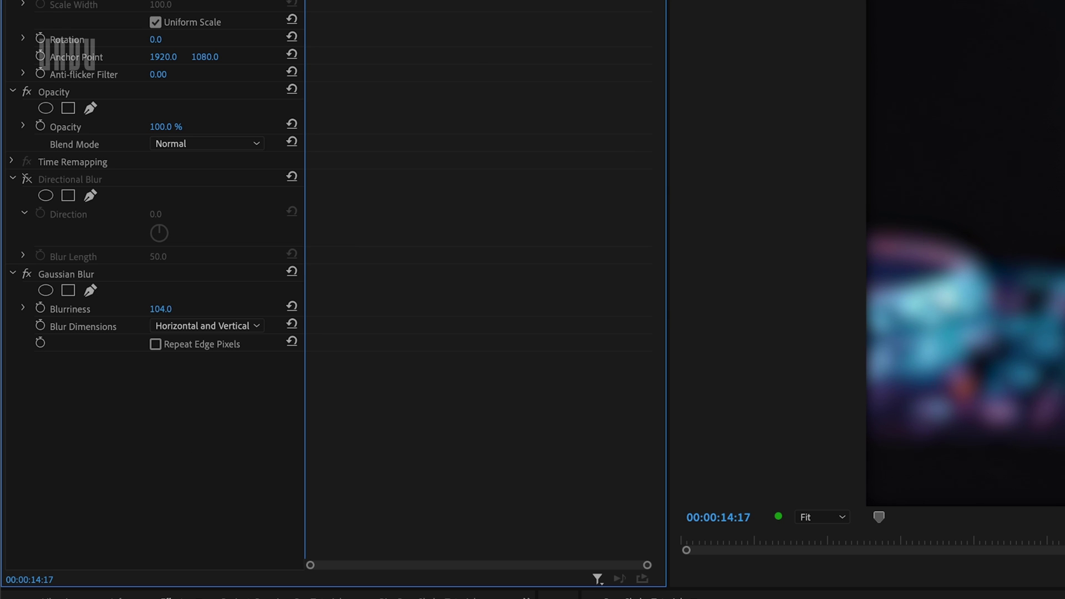
{"action": "left_click", "coordinate": [160, 308]}
{"action": "type", "text": "120"}
{"action": "key", "text": "Return"}
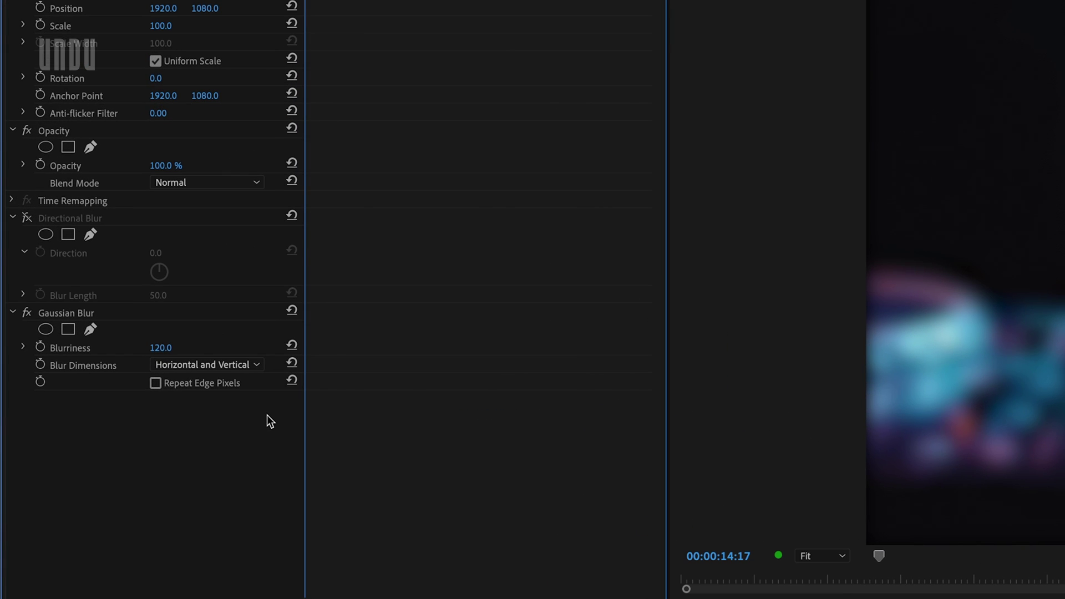
{"action": "left_click", "coordinate": [155, 383]}
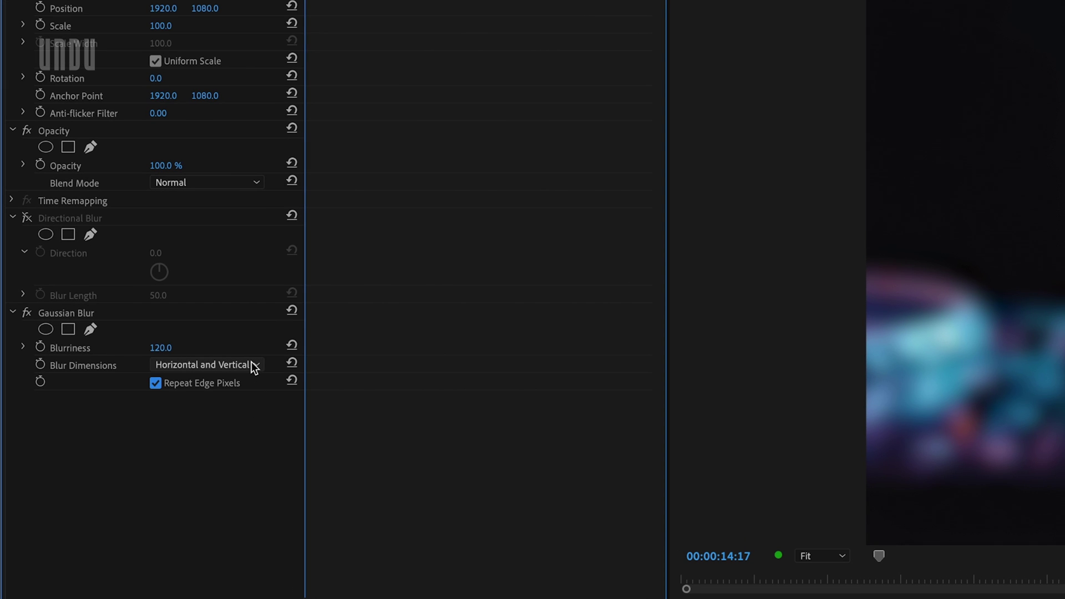
{"action": "left_click", "coordinate": [252, 365]}
{"action": "left_click", "coordinate": [227, 417]}
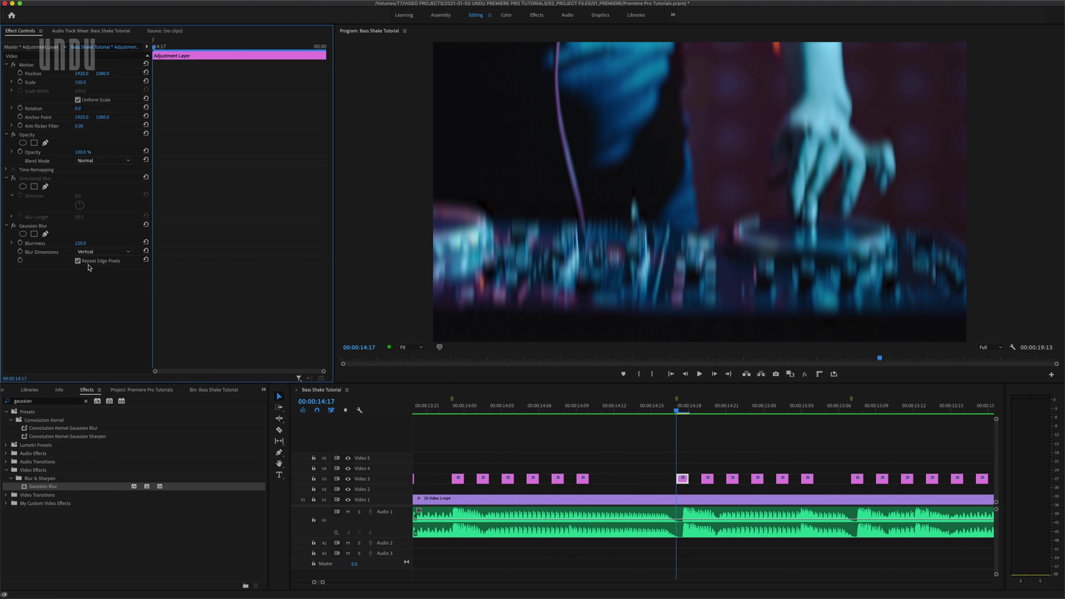
Compare Gaussian and Directional Blur on the slice, leaving Directional Blur on and Gaussian Blur off.
{"action": "left_click", "coordinate": [14, 225]}
{"action": "left_click", "coordinate": [14, 178]}
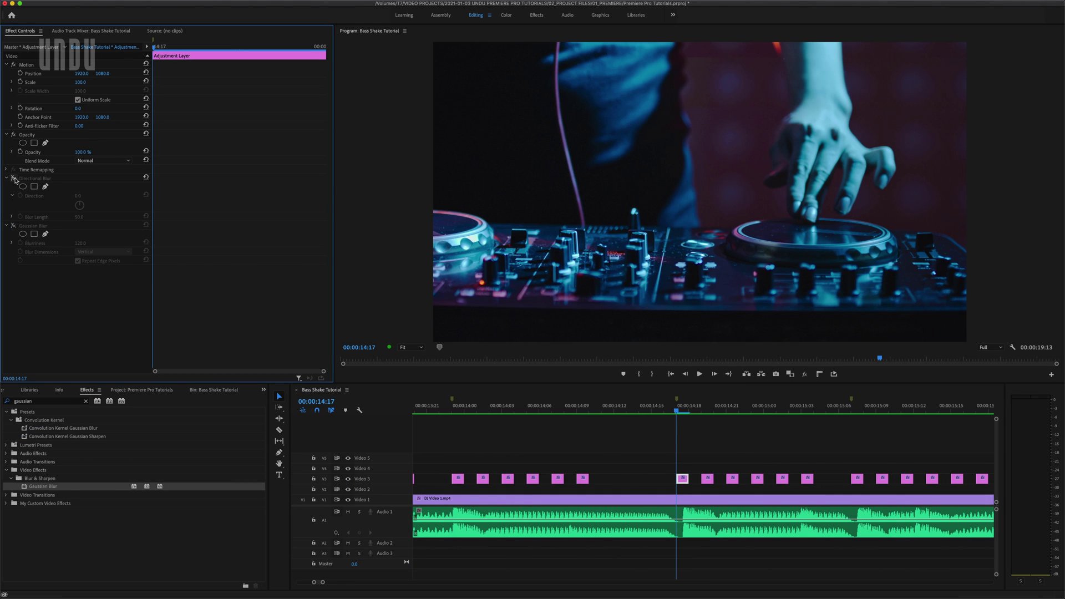
{"action": "left_click", "coordinate": [14, 178]}
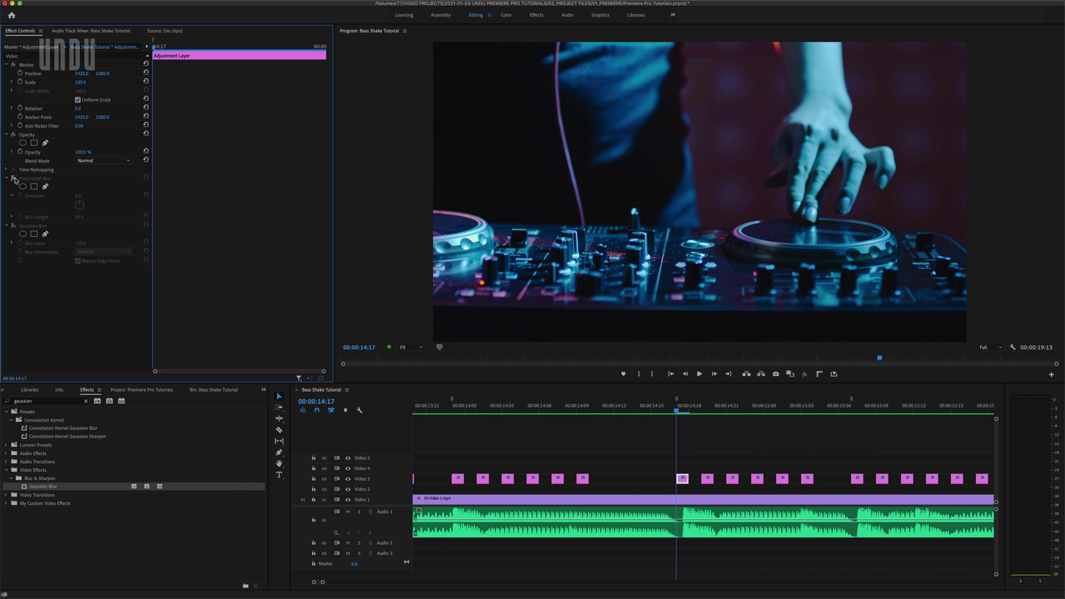
{"action": "left_click", "coordinate": [13, 226]}
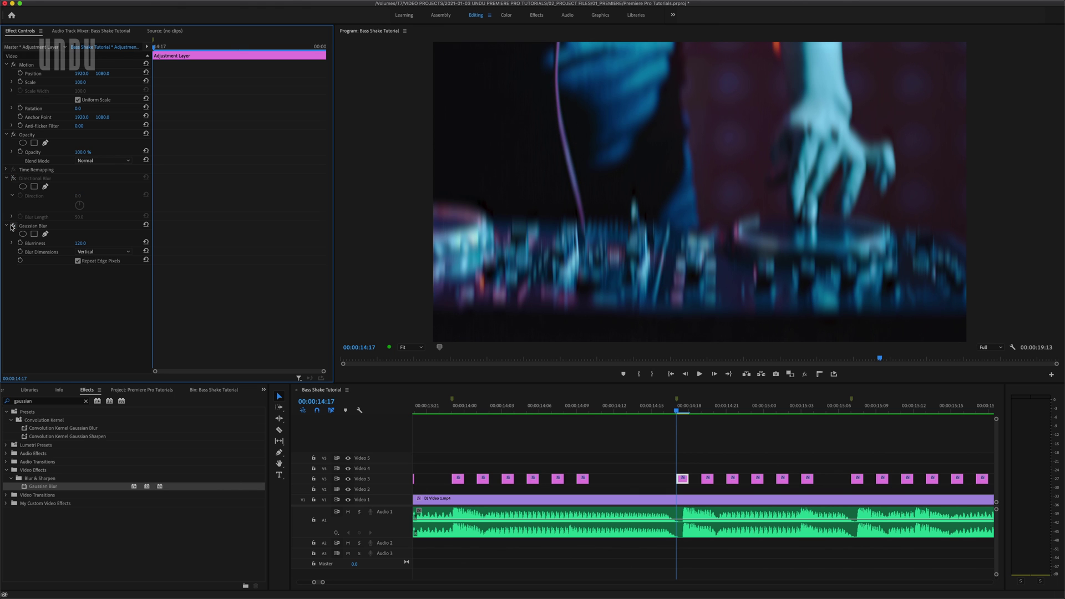
{"action": "left_click", "coordinate": [12, 226]}
{"action": "left_click", "coordinate": [14, 178]}
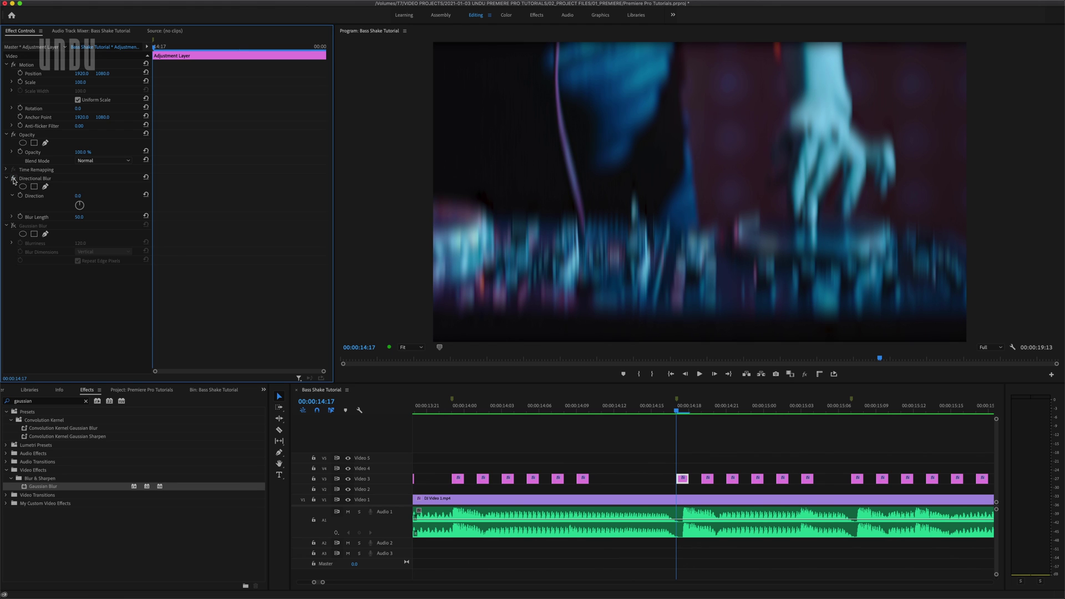
{"action": "left_click", "coordinate": [533, 431]}
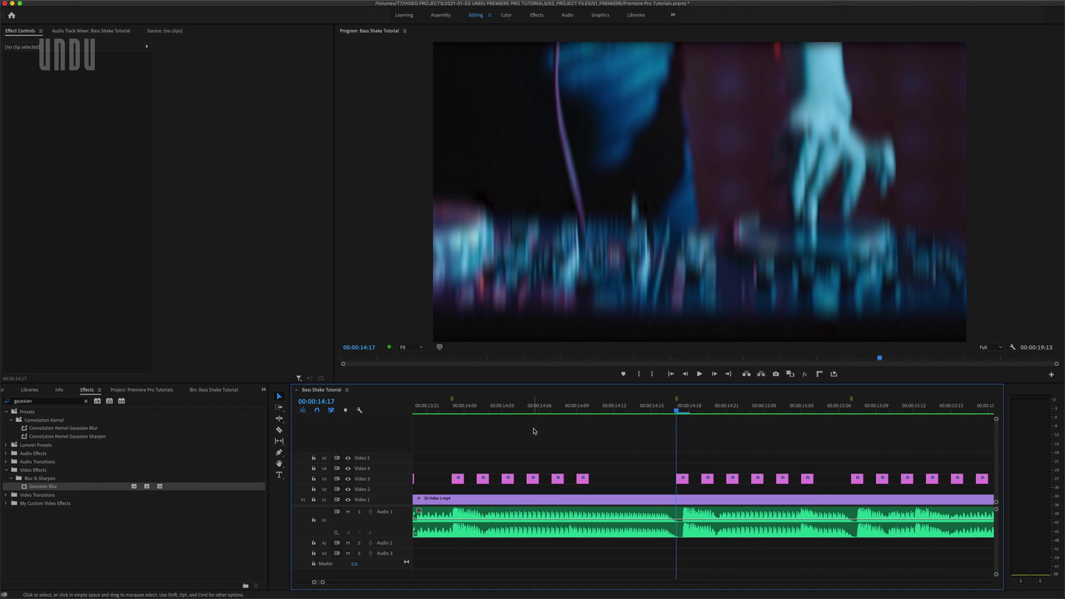
{"action": "key", "text": "minus"}
{"action": "key", "text": "minus"}
{"action": "key", "text": "minus"}
{"action": "key", "text": "minus"}
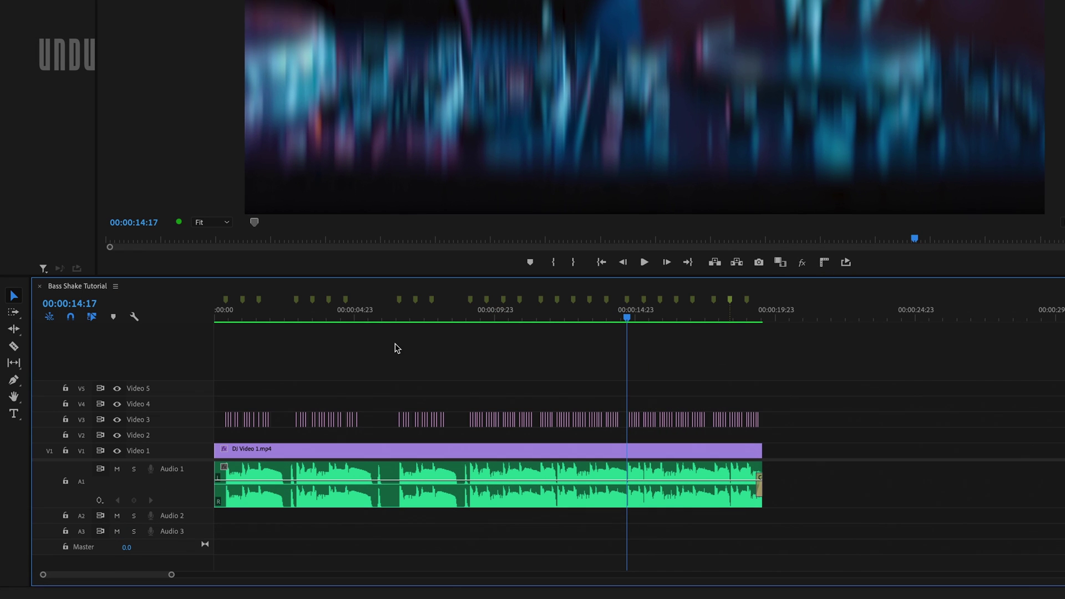
Copy DJ Video 1.mp4 onto Video 2, nest it with the Video 3 slices, and check 00:00:09:03.
{"action": "left_click", "coordinate": [391, 449]}
{"action": "left_click_drag", "start_coordinate": [390, 448], "coordinate": [391, 437]}
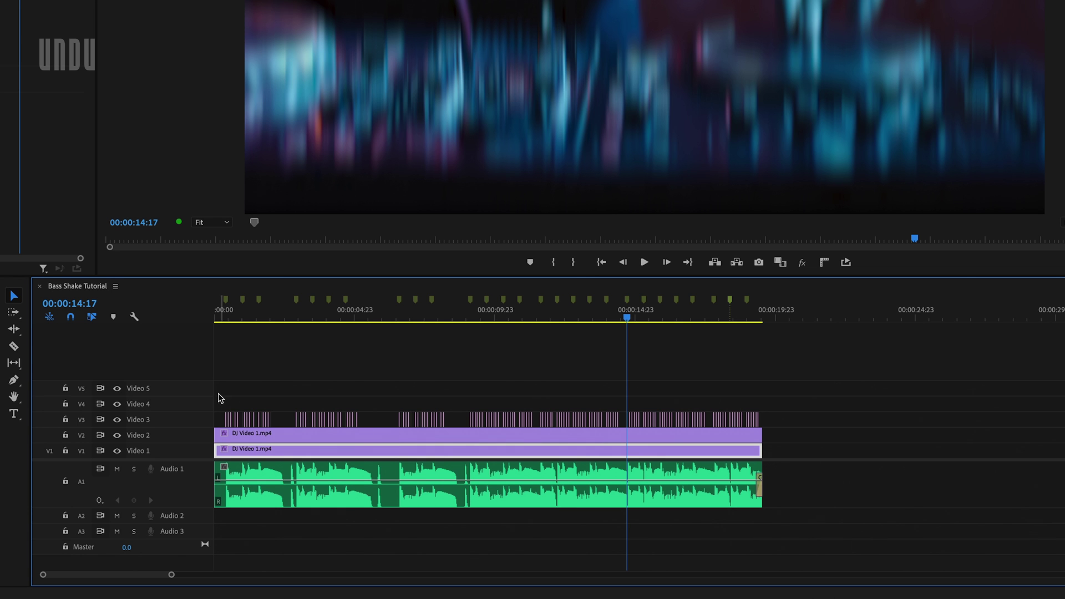
{"action": "left_click_drag", "start_coordinate": [218, 397], "coordinate": [730, 434]}
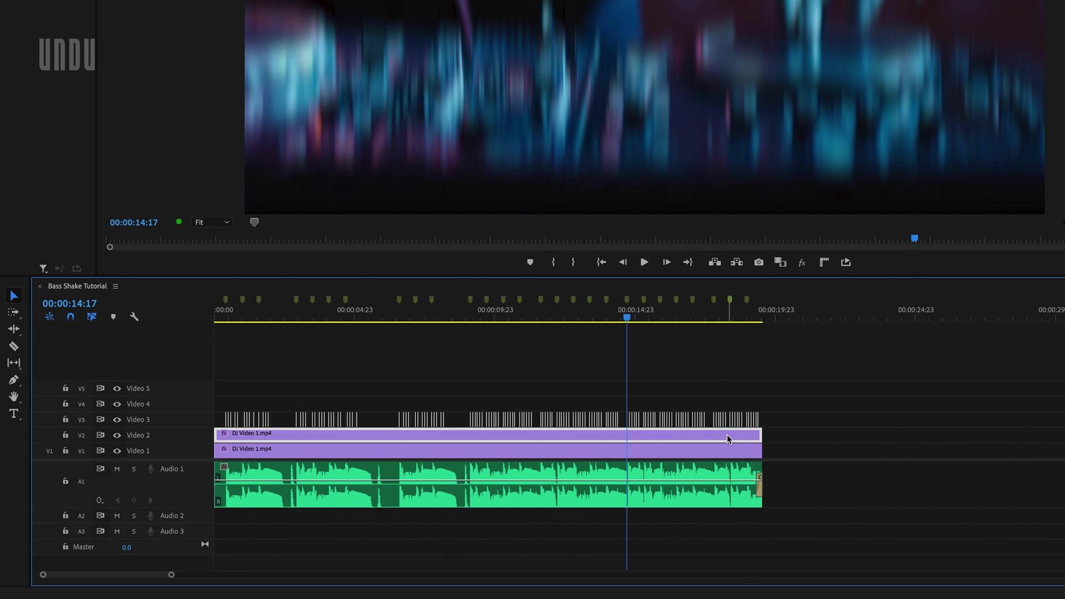
{"action": "right_click", "coordinate": [727, 435]}
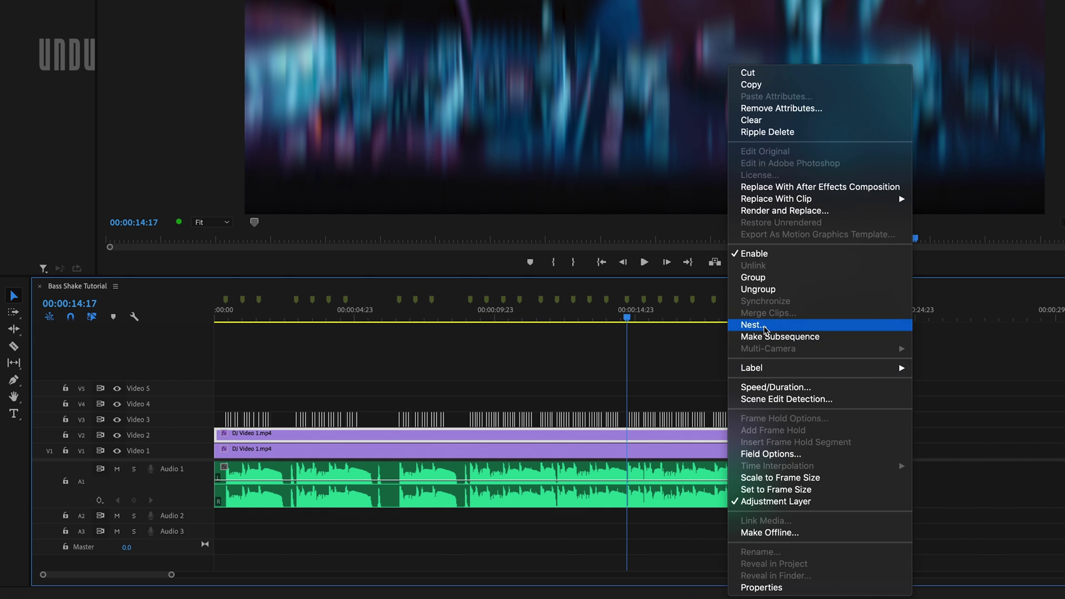
{"action": "left_click", "coordinate": [764, 327]}
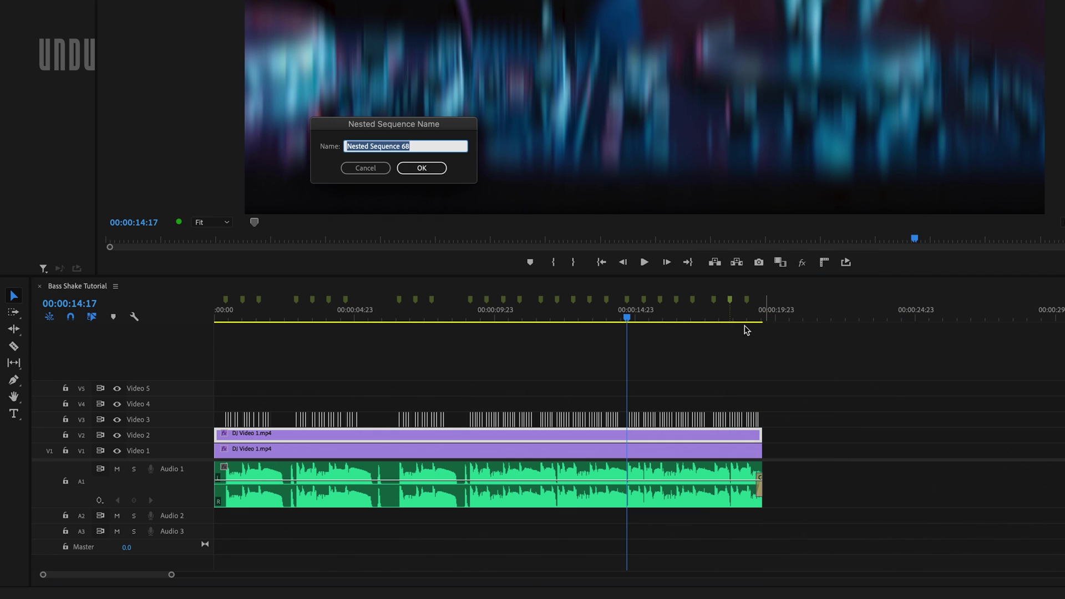
{"action": "left_click", "coordinate": [409, 174]}
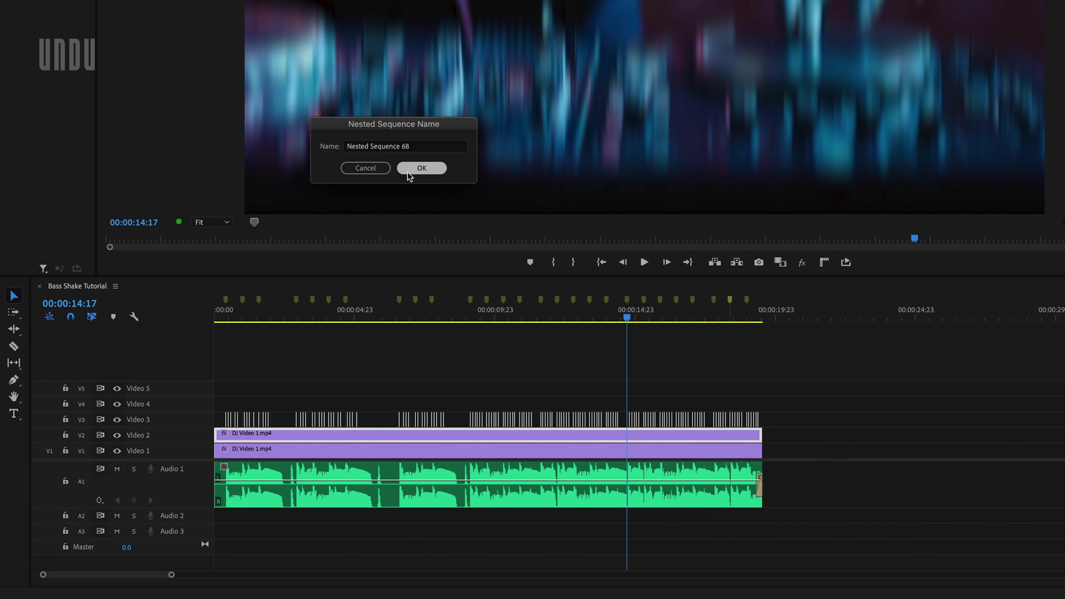
{"action": "left_click", "coordinate": [457, 318]}
{"action": "left_click_drag", "start_coordinate": [457, 316], "coordinate": [468, 316]}
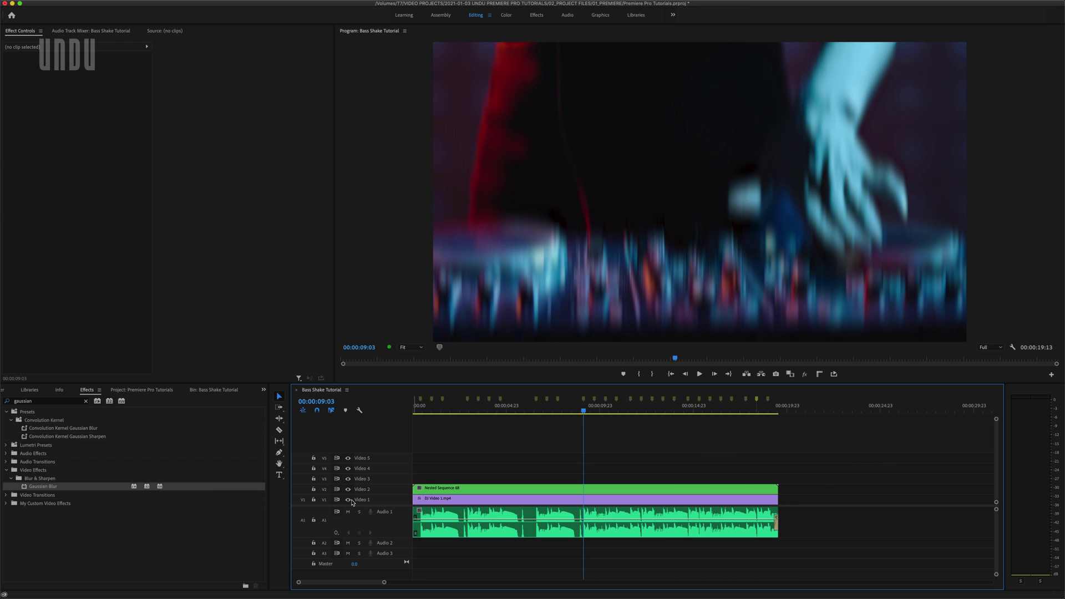
{"action": "left_click", "coordinate": [348, 499]}
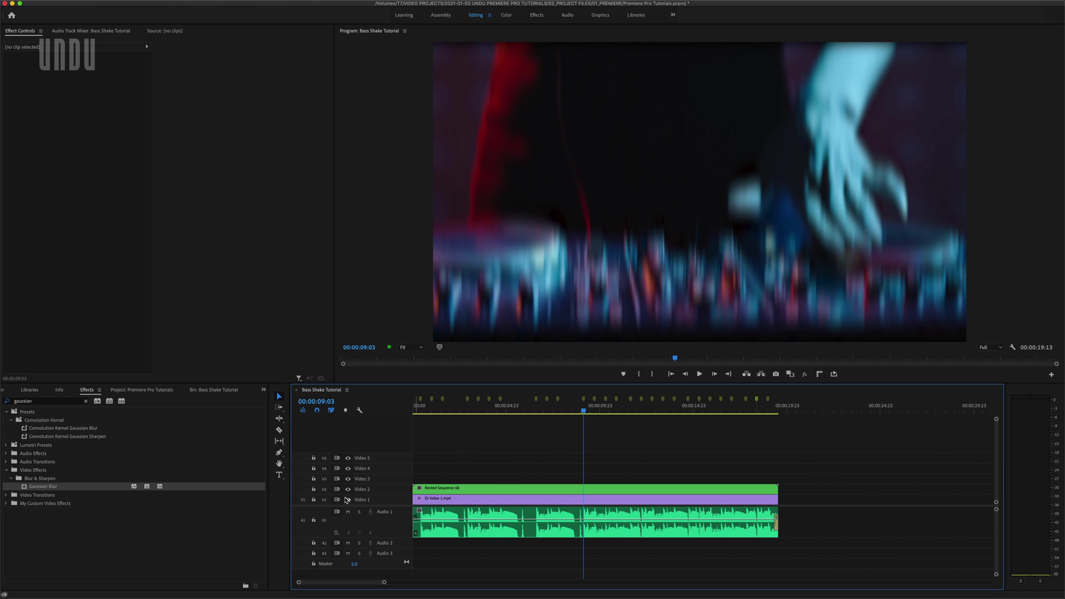
{"action": "left_click", "coordinate": [347, 500]}
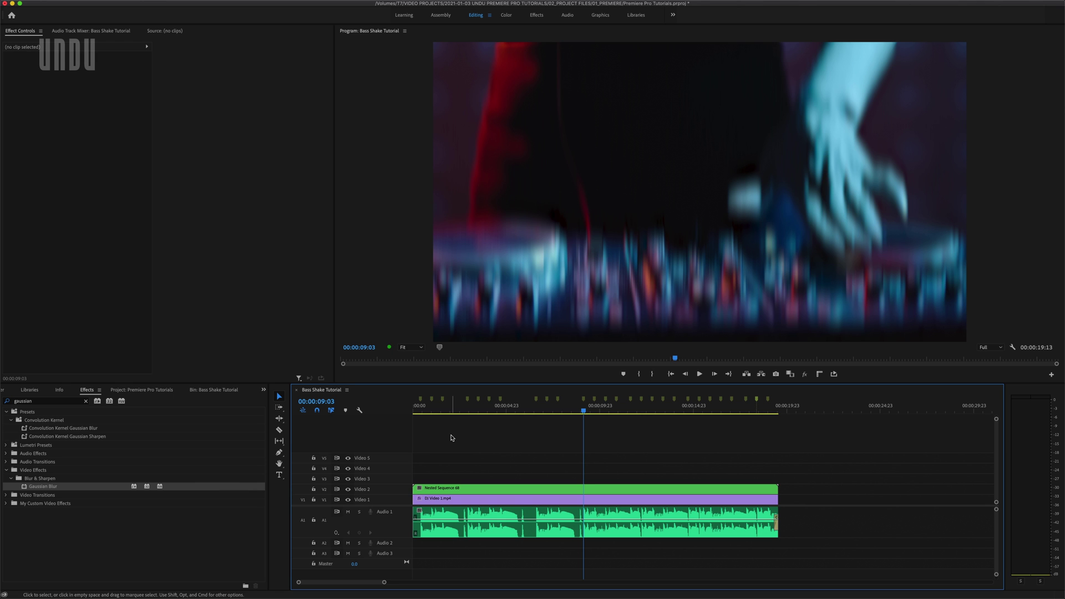
Play the Bass Shake Tutorial sequence back from 00:00:00:00 with sound.
{"action": "key", "text": "Home"}
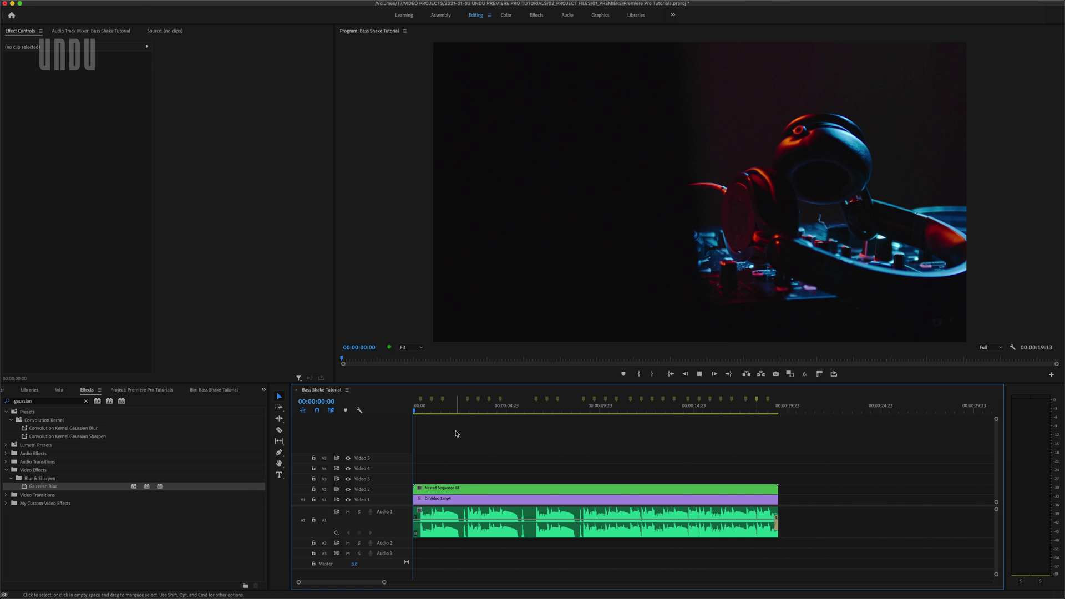
{"action": "key", "text": "space"}
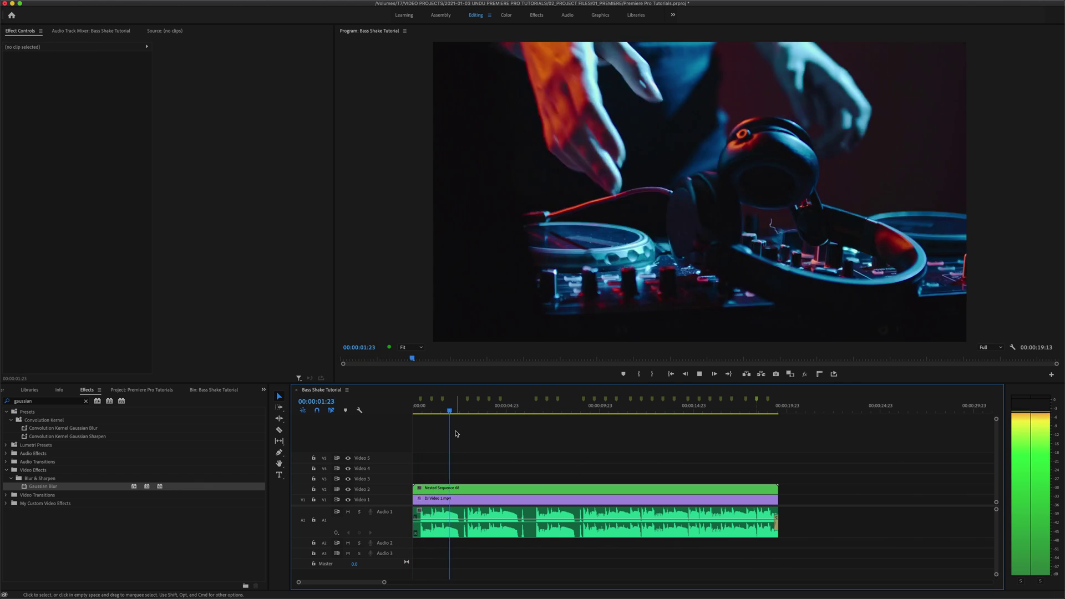